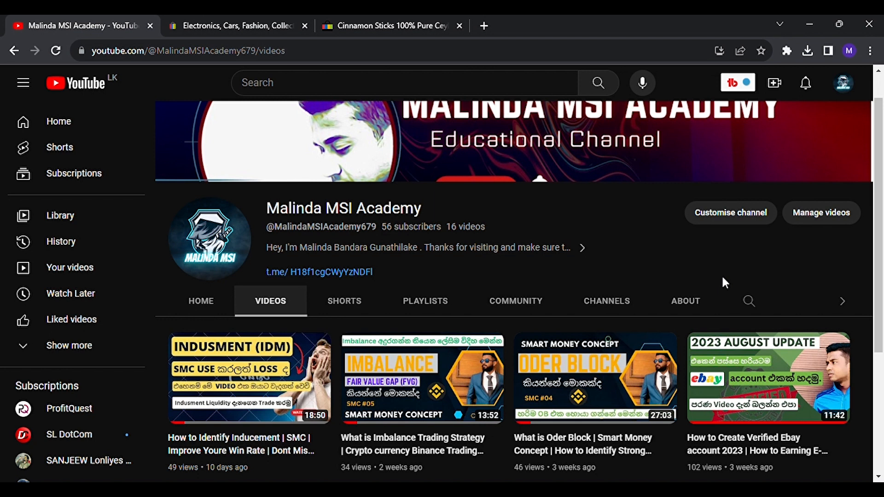
# Step: Switch from the YouTube channel's videos page to the eBay home page tab
pyautogui.hotkey('ctrl', 'Tab')
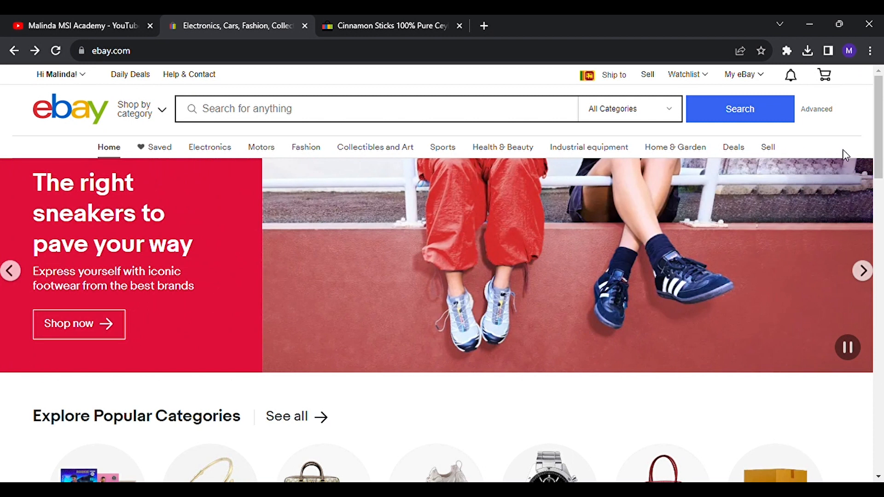
# Step: Open My eBay Selling Overview and review its 0 active, 0 sold and 0 unsold listings
pyautogui.moveTo(744, 79)
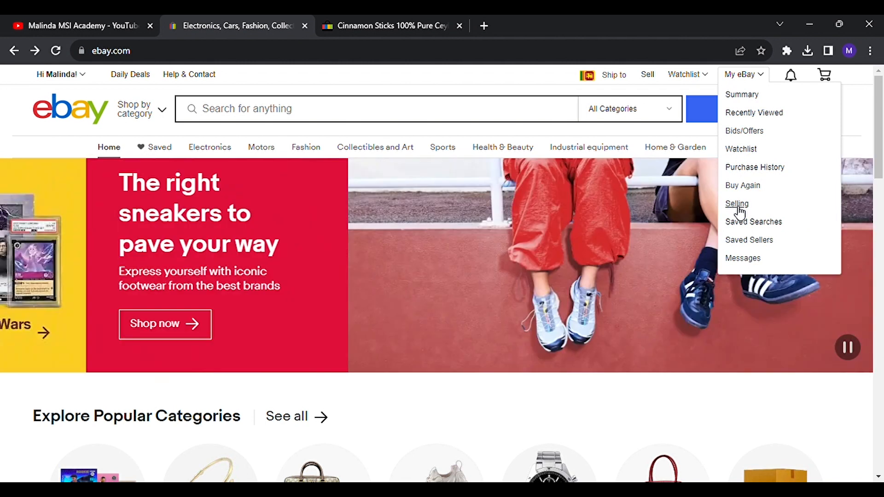
pyautogui.click(738, 208)
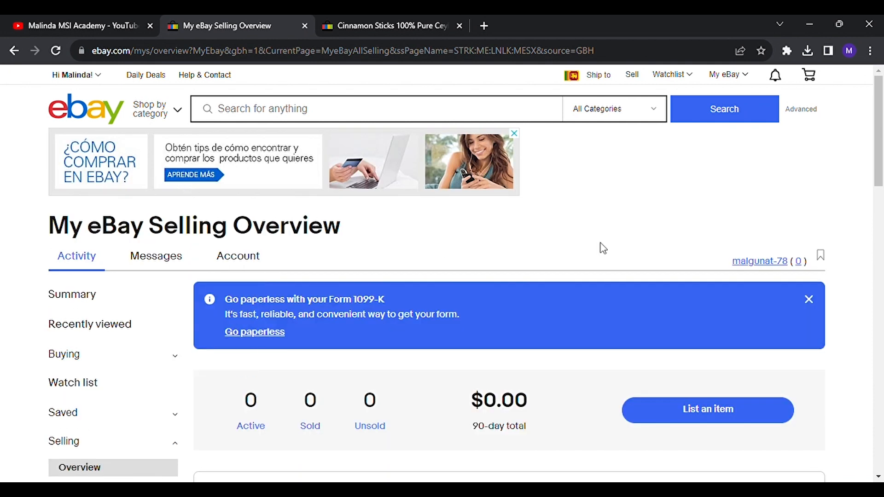
pyautogui.scroll(-1, 603, 249)
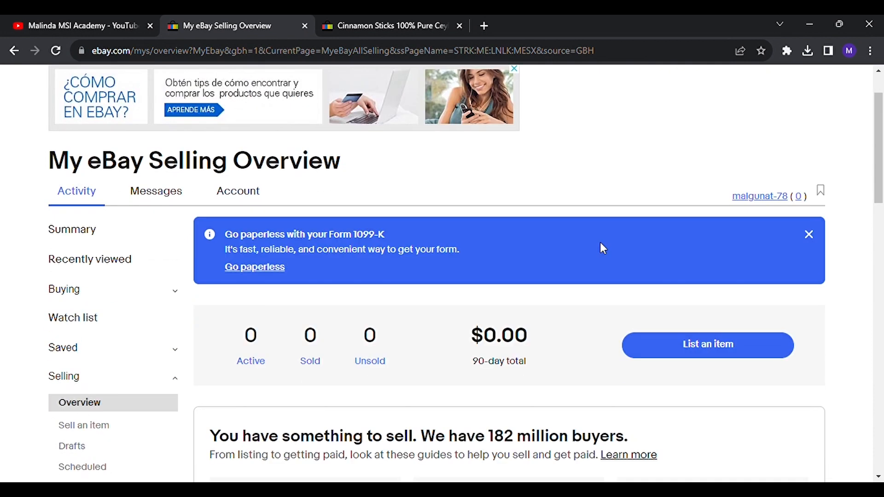
pyautogui.scroll(-1, 603, 249)
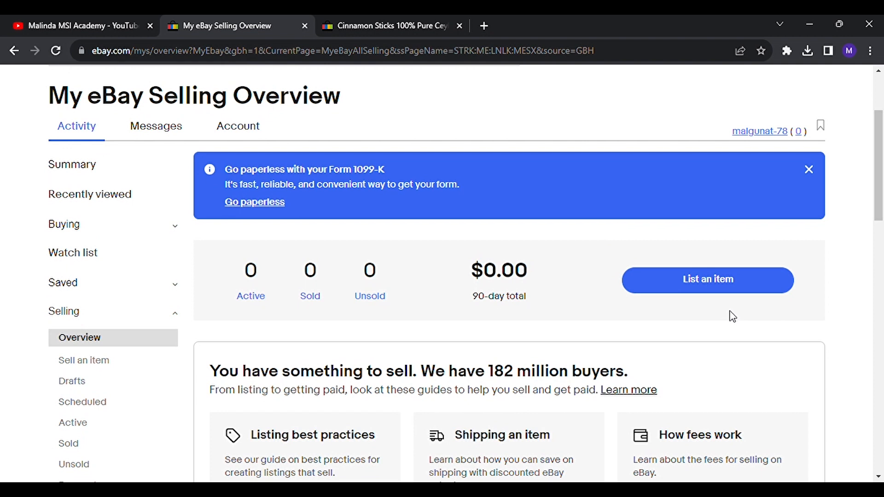
pyautogui.scroll(-1, 718, 272)
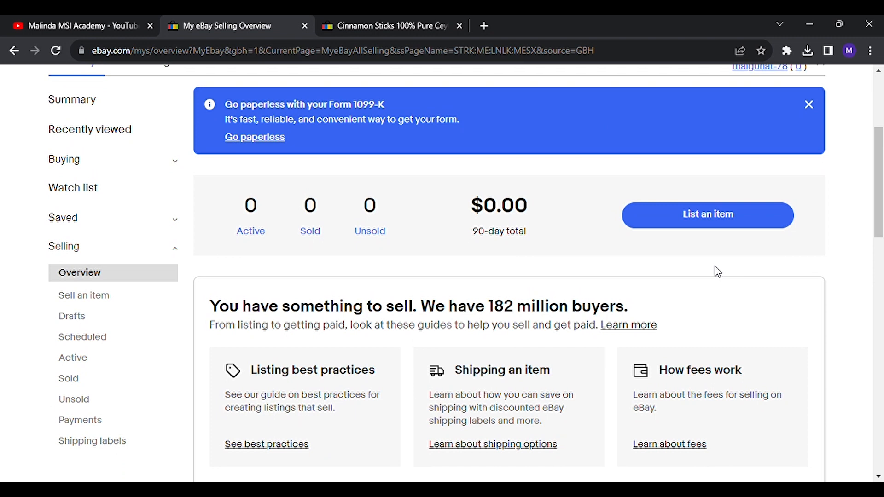
pyautogui.scroll(4, 525, 245)
pyautogui.scroll(-2, 553, 221)
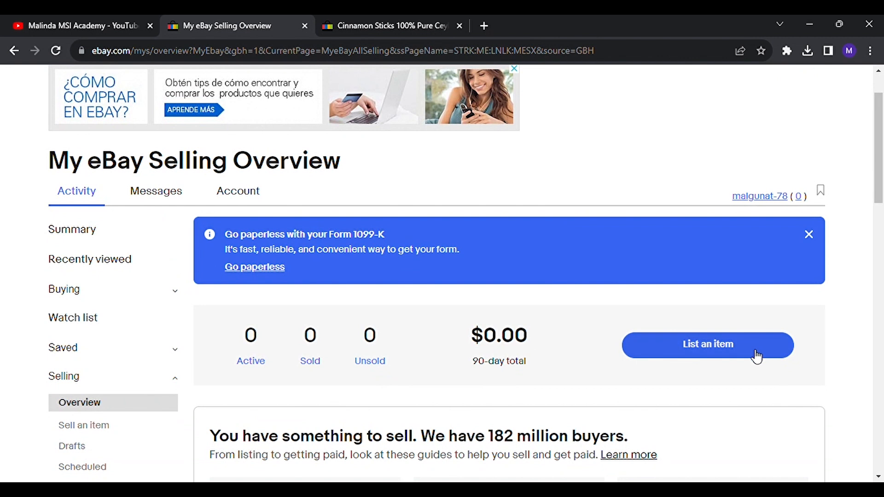
# Step: Start a new item listing from the Selling pages to reach 'Start your listing'
pyautogui.click(710, 359)
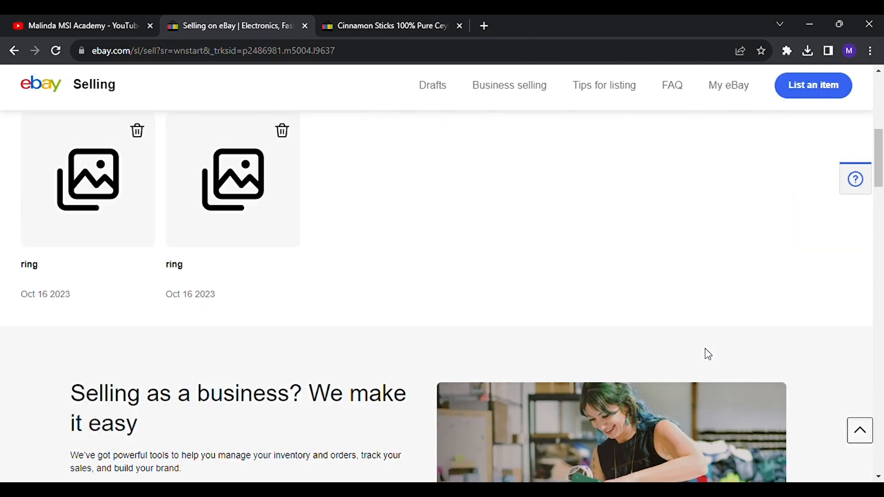
pyautogui.scroll(-6, 706, 350)
pyautogui.scroll(10, 706, 353)
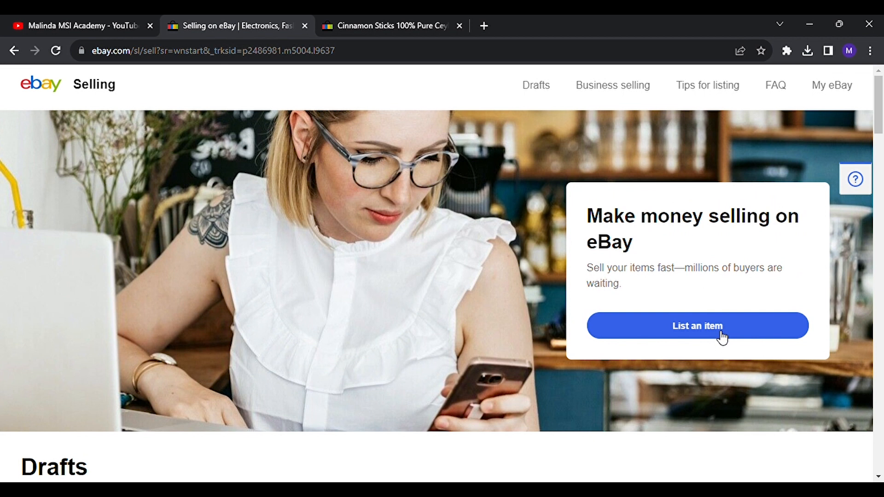
pyautogui.click(721, 332)
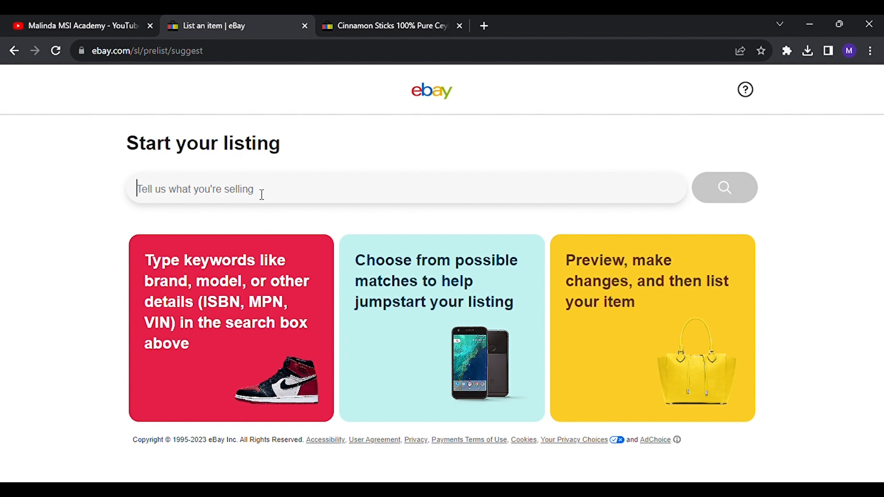
# Step: Search for 'cinnamon' as the item to sell
pyautogui.write('c')
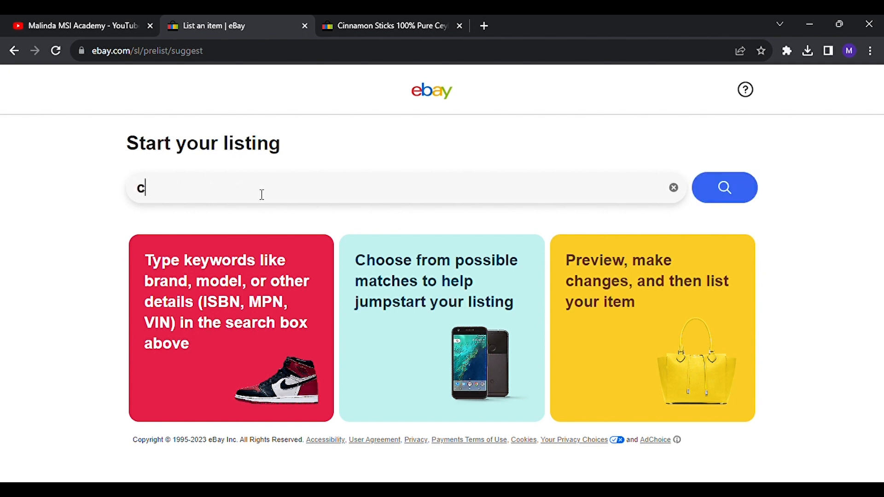
pyautogui.write('inna')
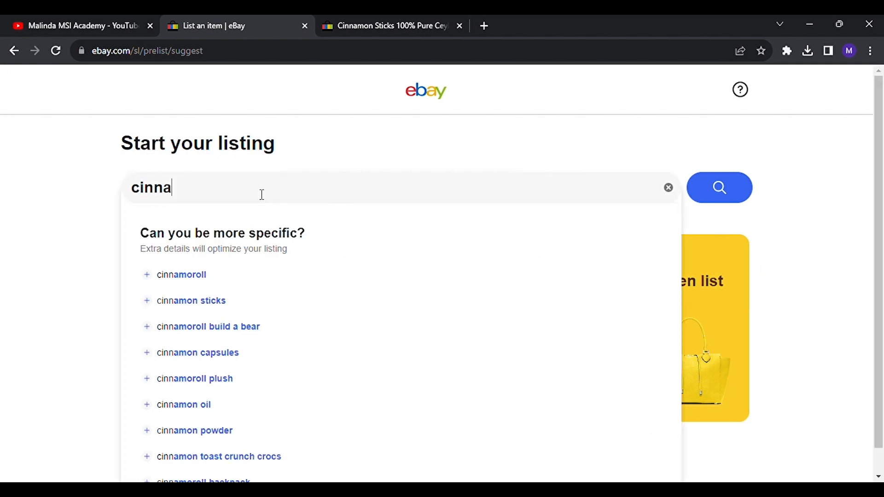
pyautogui.write('mi')
pyautogui.press('BackSpace')
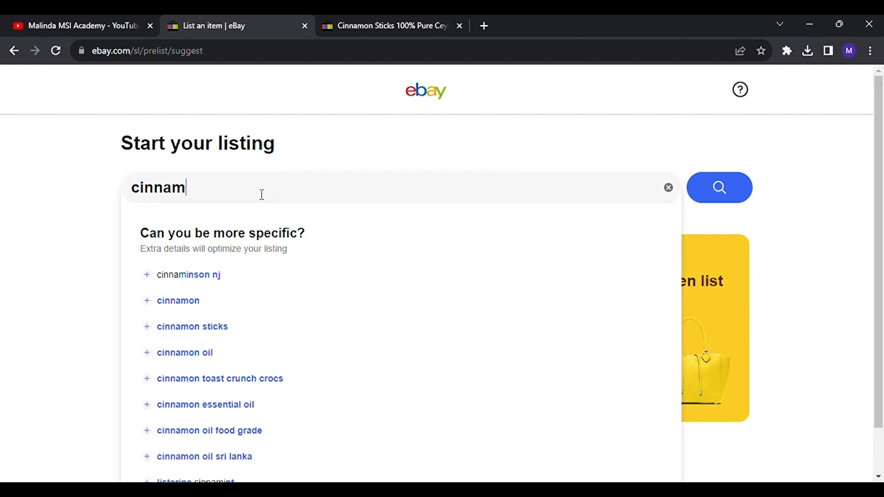
pyautogui.write('on')
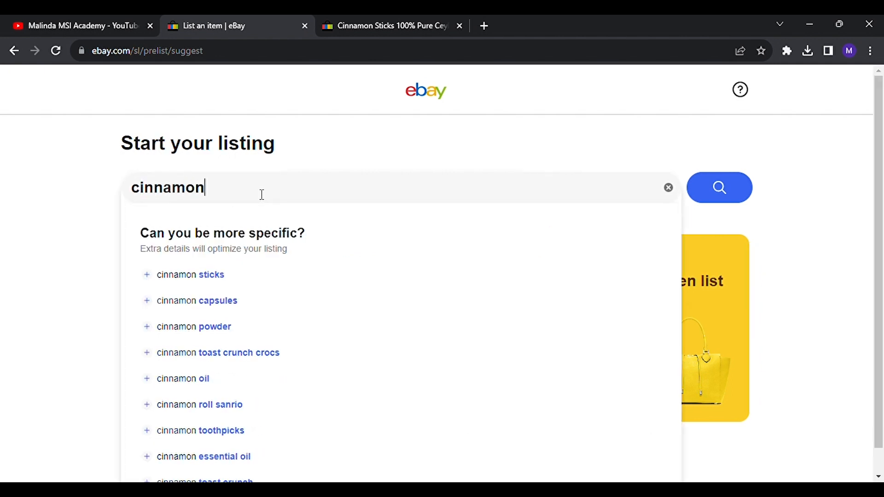
pyautogui.click(707, 201)
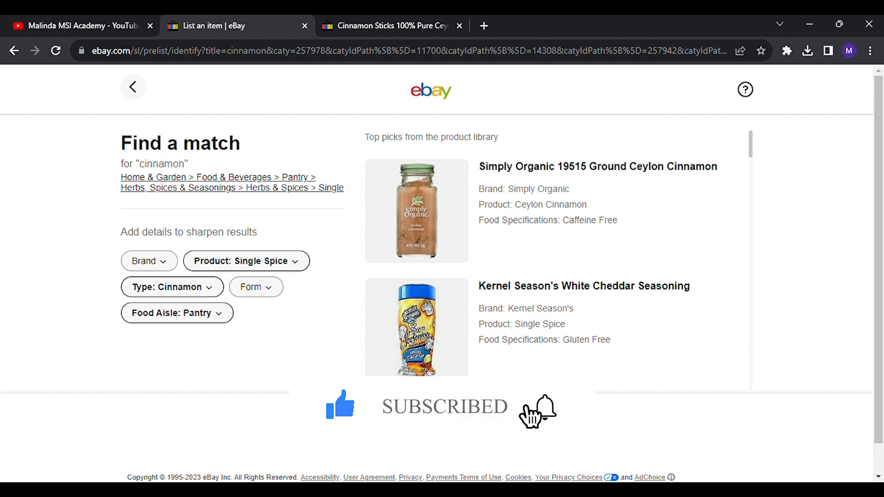
# Step: Pick the cinnamon match in Herbs & Spices, set condition New, and continue to the listing form
pyautogui.click(445, 418)
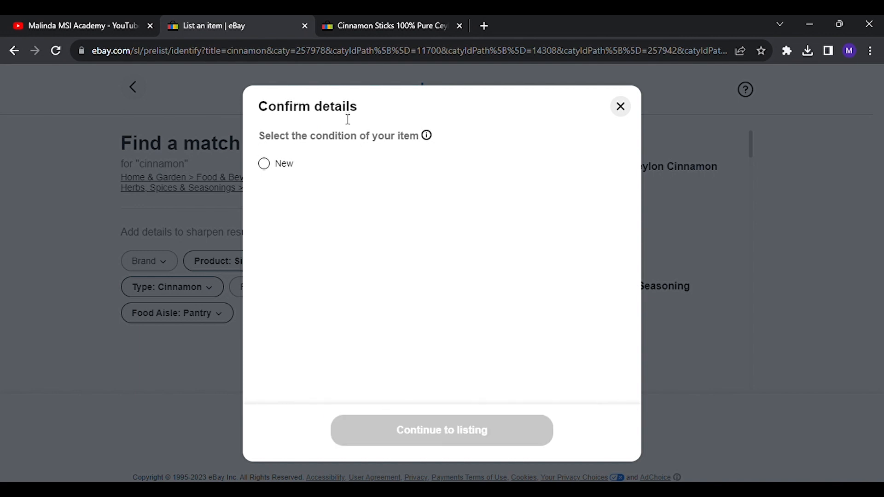
pyautogui.click(268, 166)
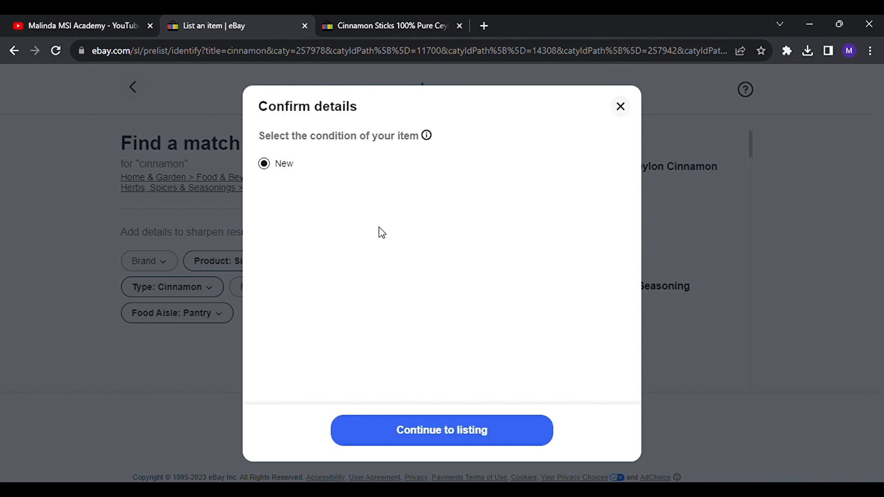
pyautogui.click(447, 430)
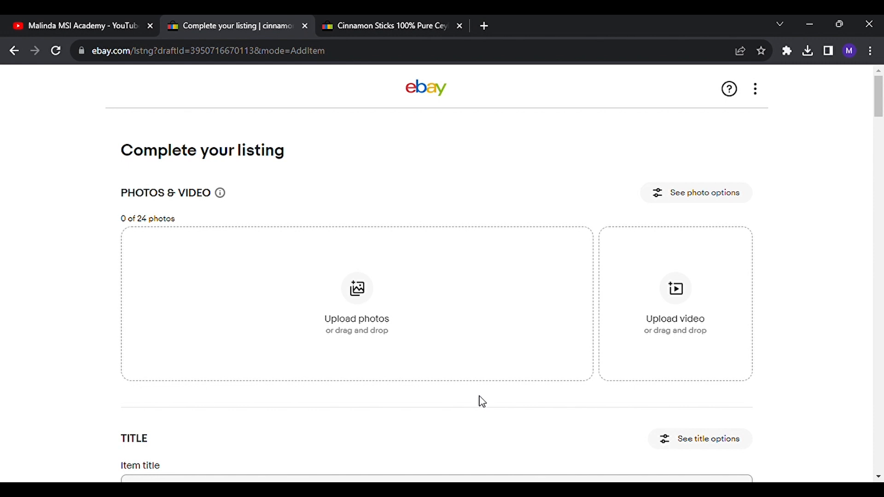
pyautogui.scroll(-7, 482, 402)
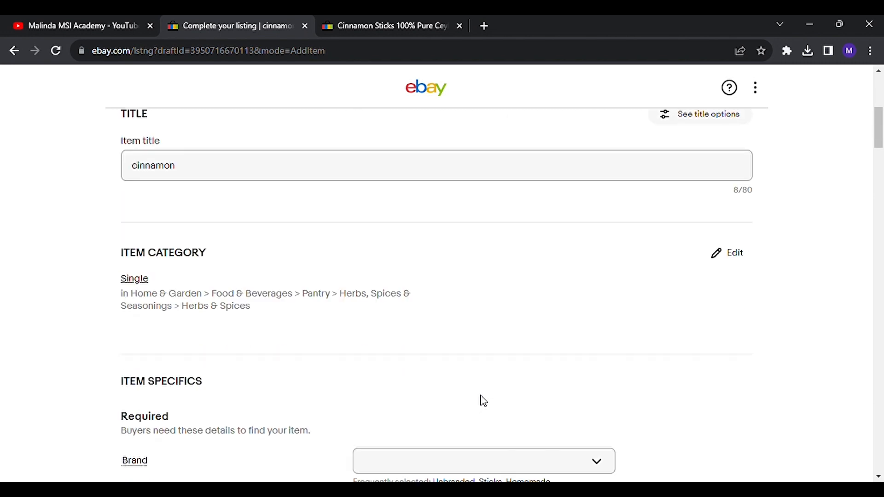
pyautogui.scroll(4, 483, 402)
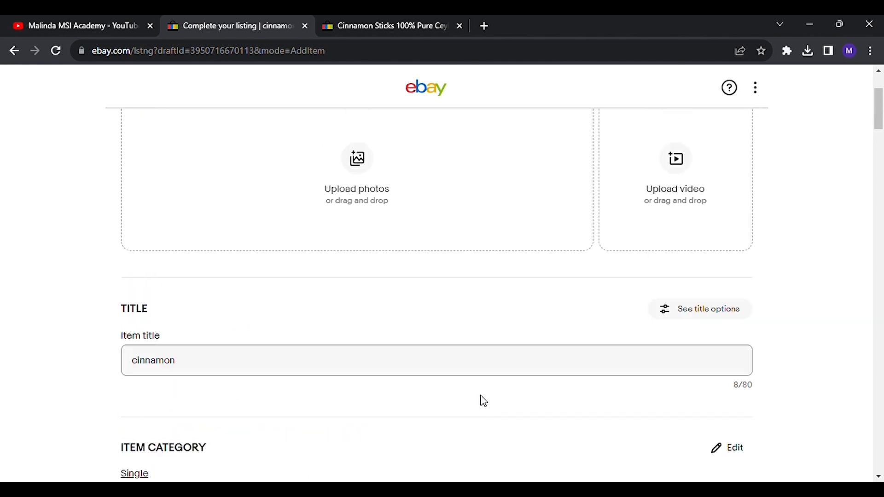
pyautogui.scroll(-15, 484, 401)
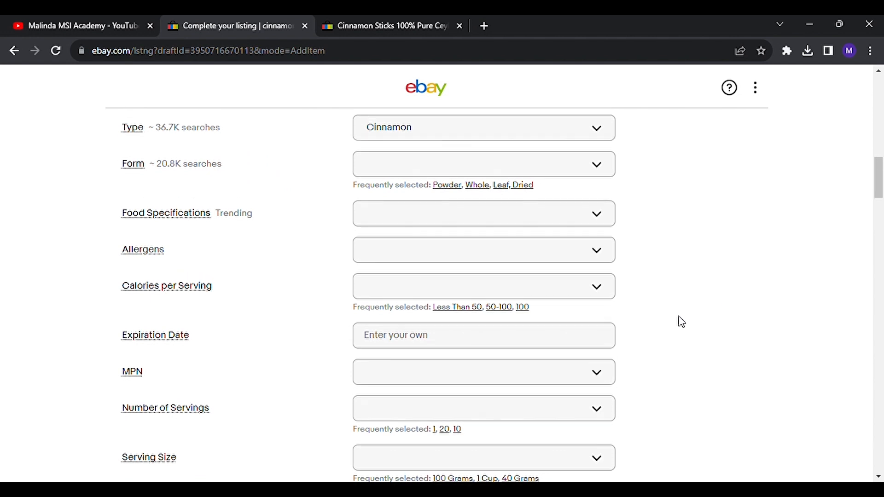
pyautogui.scroll(15, 682, 322)
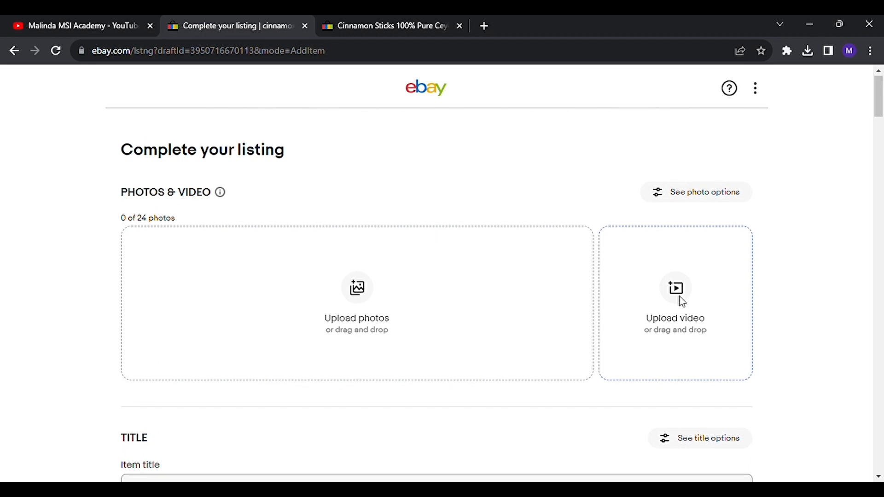
pyautogui.scroll(-4, 680, 301)
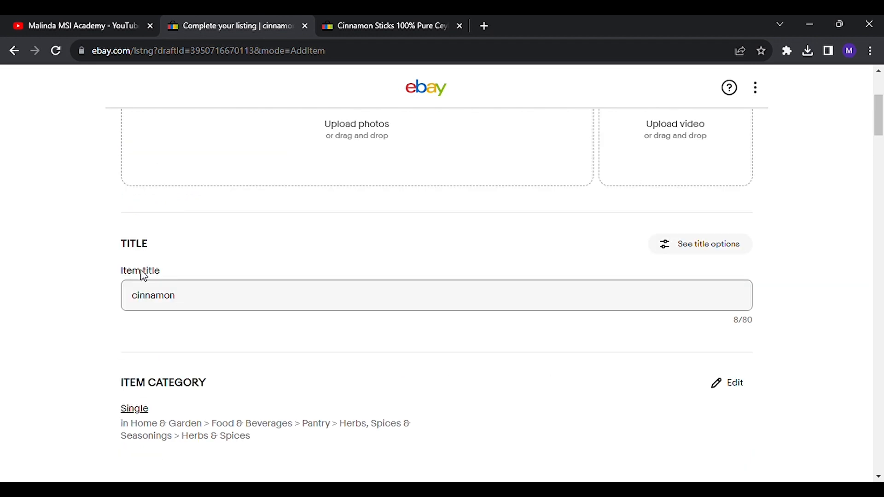
pyautogui.scroll(-2, 274, 332)
pyautogui.scroll(-3, 274, 331)
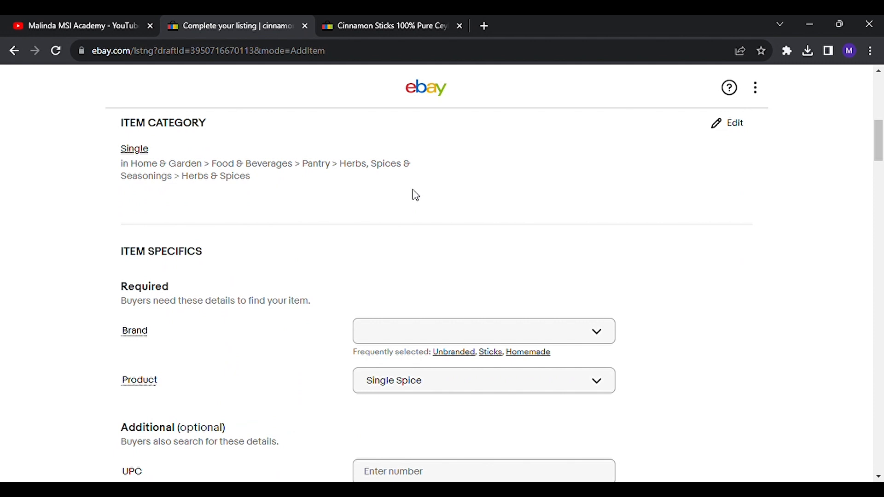
pyautogui.scroll(-1, 357, 278)
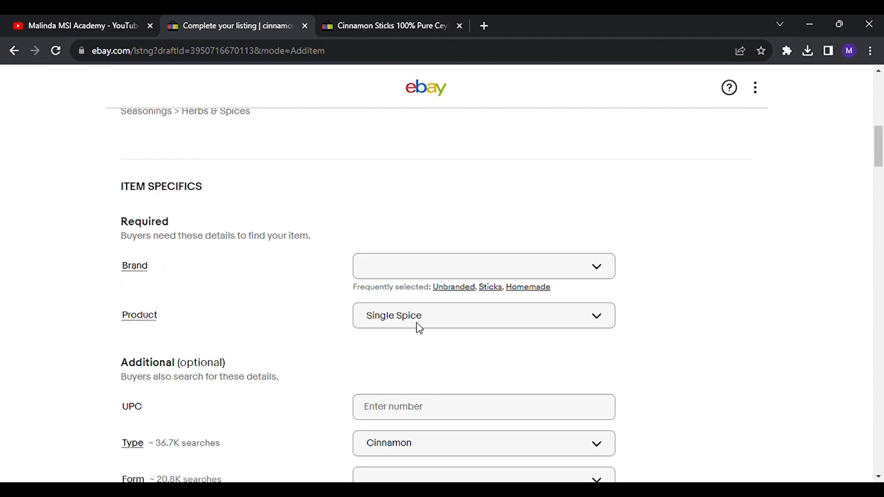
pyautogui.scroll(-4, 417, 328)
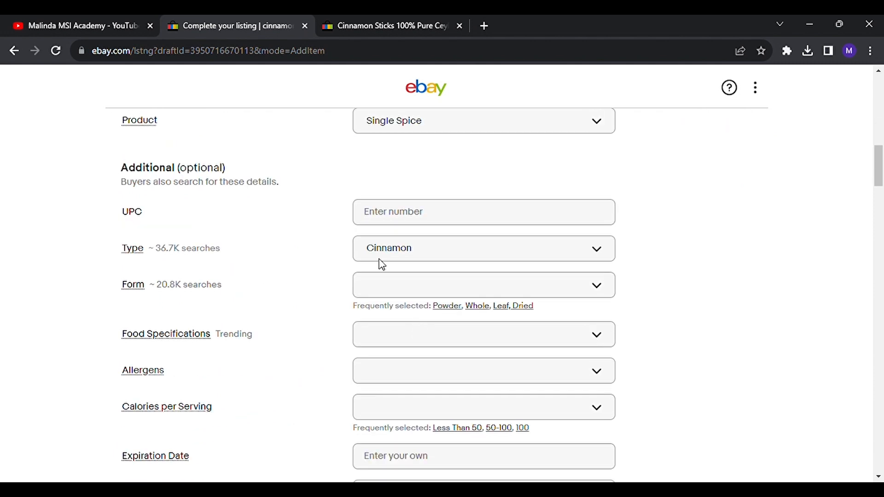
pyautogui.scroll(-1, 374, 282)
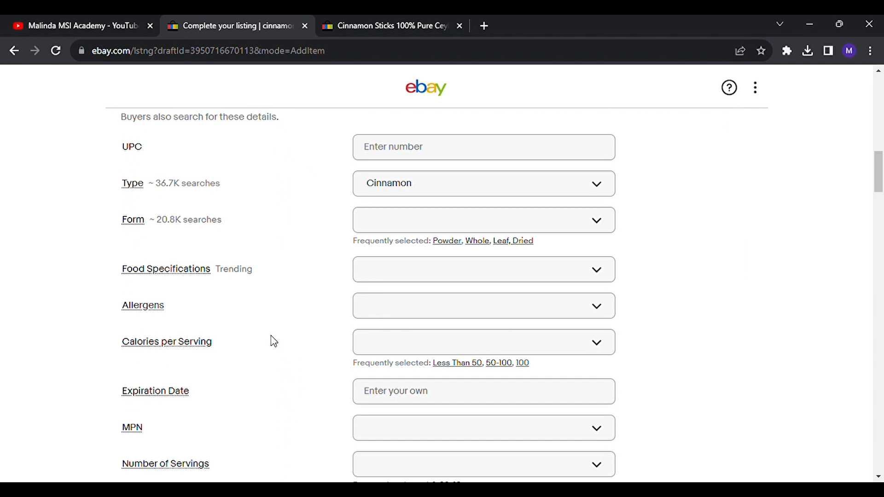
pyautogui.scroll(-2, 271, 340)
pyautogui.scroll(-4, 311, 341)
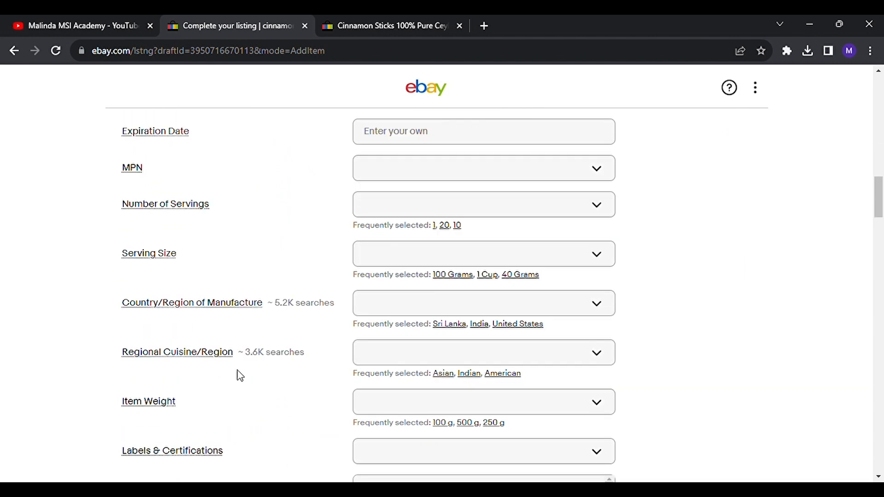
pyautogui.scroll(-2, 237, 374)
pyautogui.scroll(-1, 326, 351)
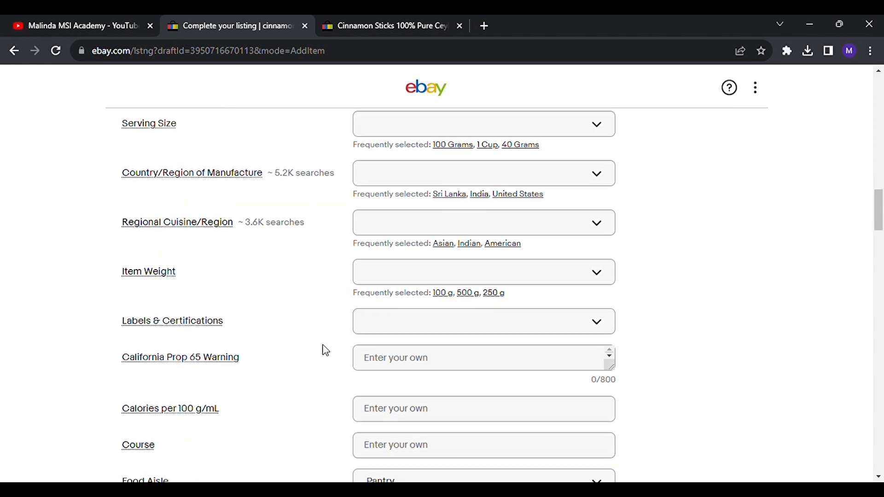
pyautogui.scroll(-3, 326, 350)
pyautogui.scroll(-1, 326, 351)
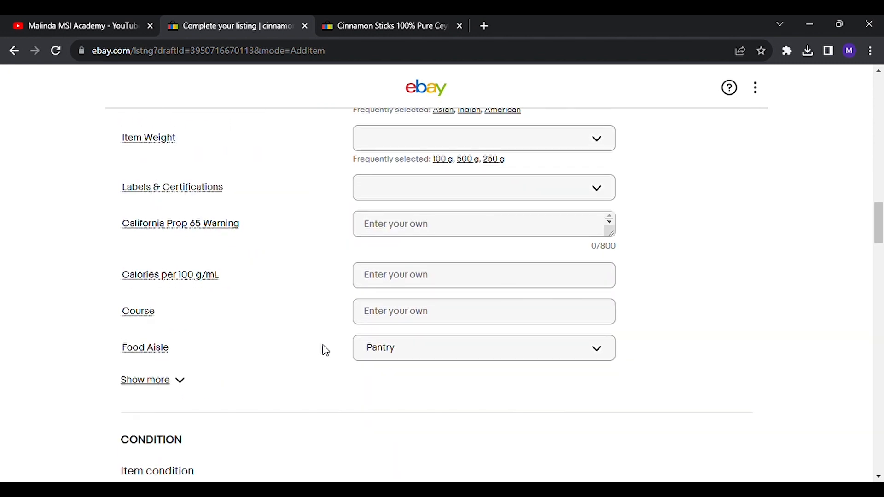
pyautogui.scroll(-2, 325, 351)
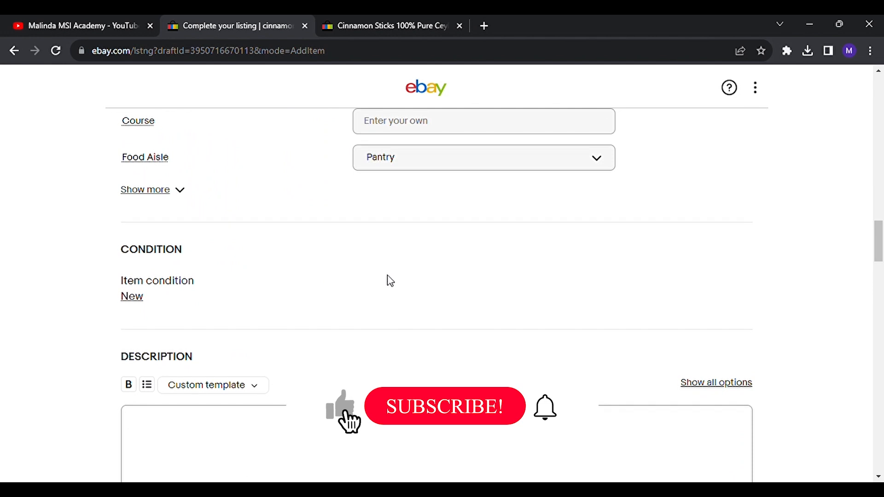
pyautogui.scroll(1, 389, 280)
pyautogui.scroll(1, 389, 280)
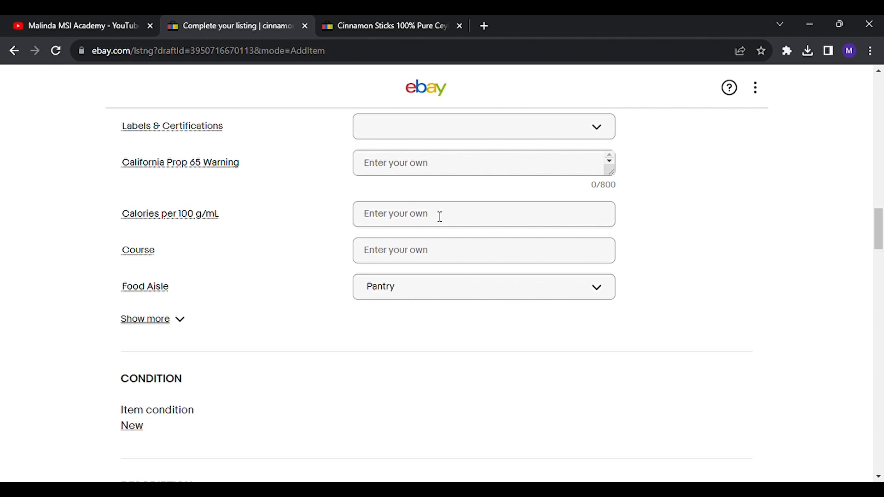
pyautogui.scroll(-5, 444, 302)
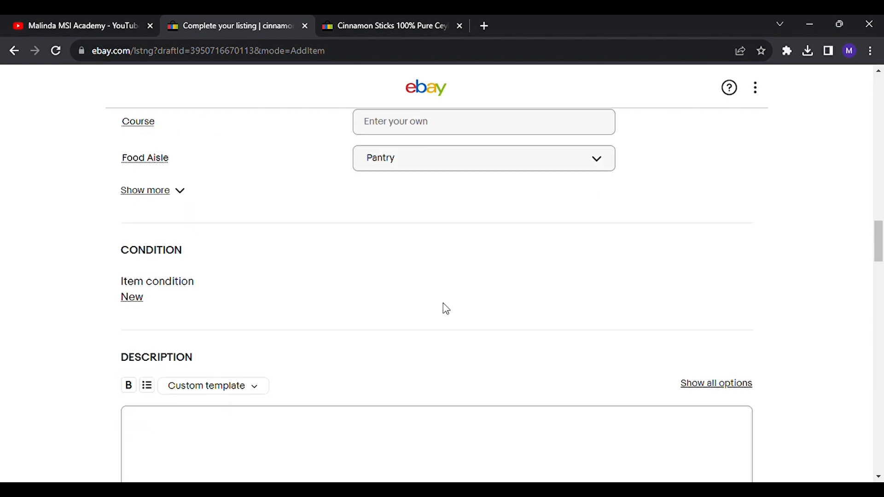
pyautogui.scroll(-4, 450, 309)
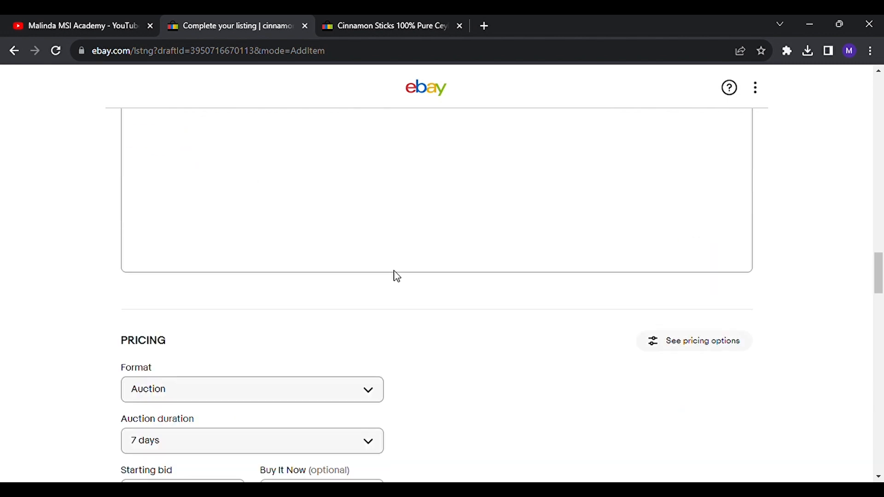
pyautogui.scroll(20, 393, 276)
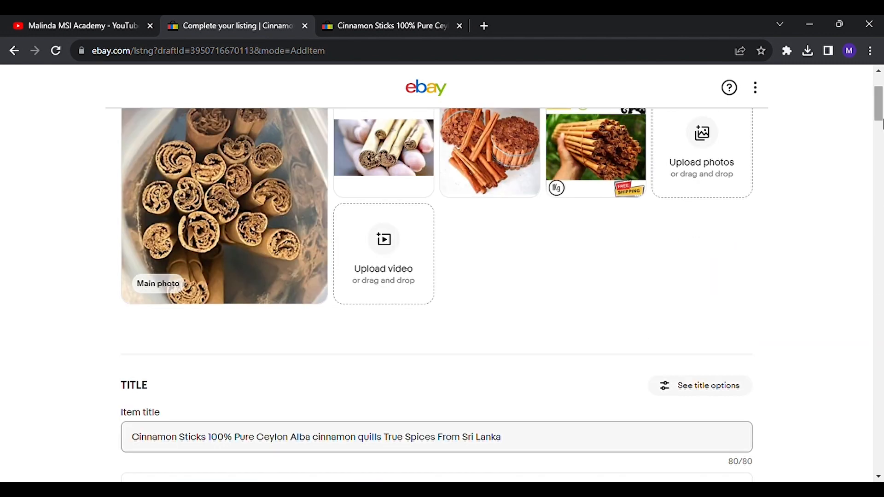
pyautogui.scroll(3, 879, 101)
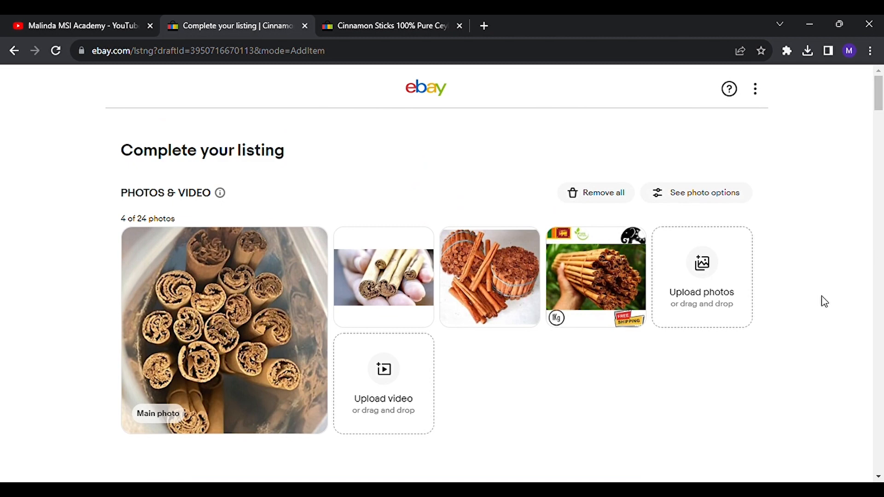
pyautogui.moveTo(349, 252)
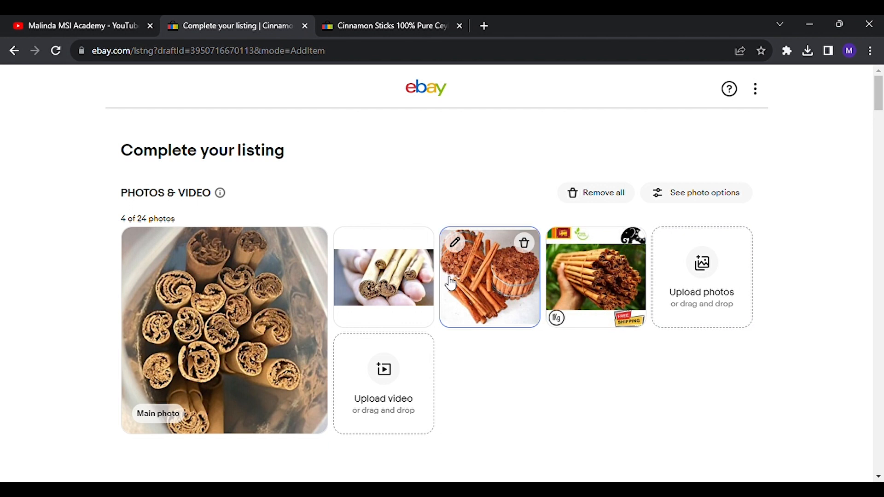
pyautogui.scroll(-5, 450, 283)
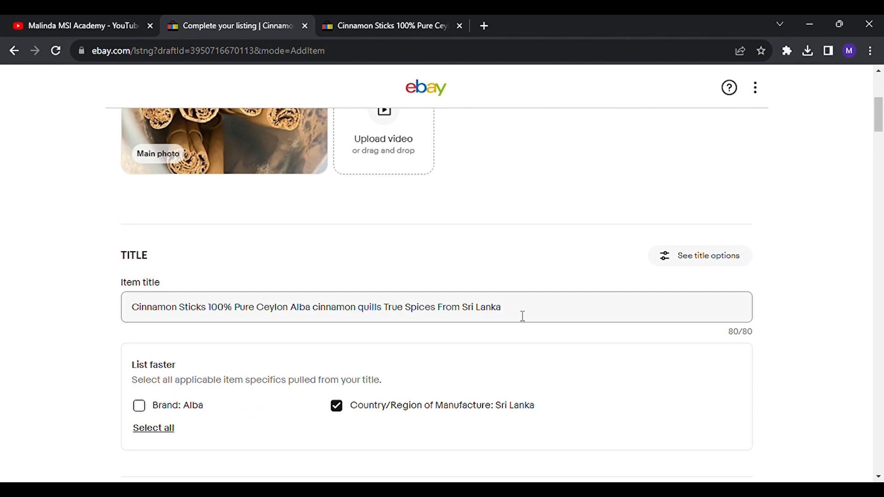
pyautogui.scroll(-3, 524, 316)
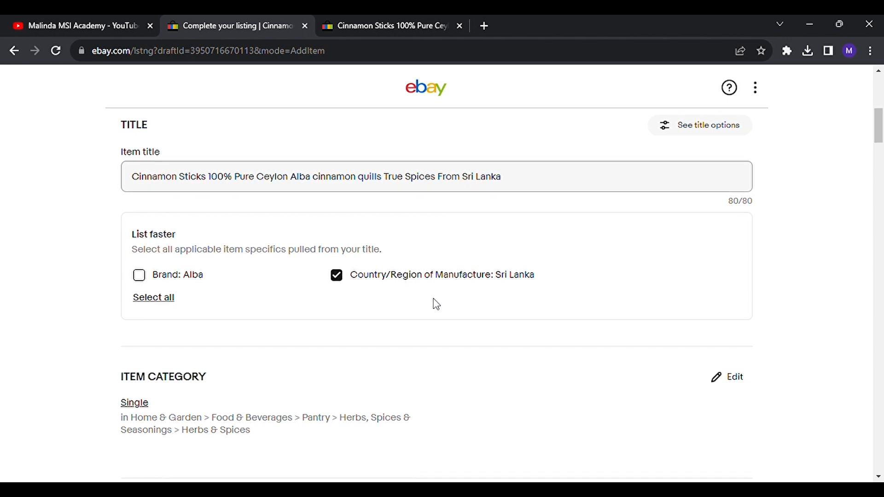
pyautogui.scroll(-10, 432, 301)
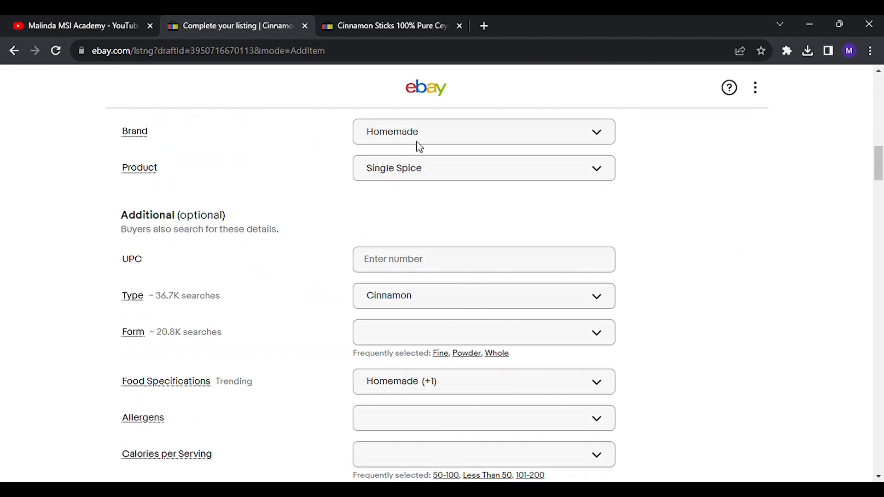
pyautogui.scroll(1, 416, 145)
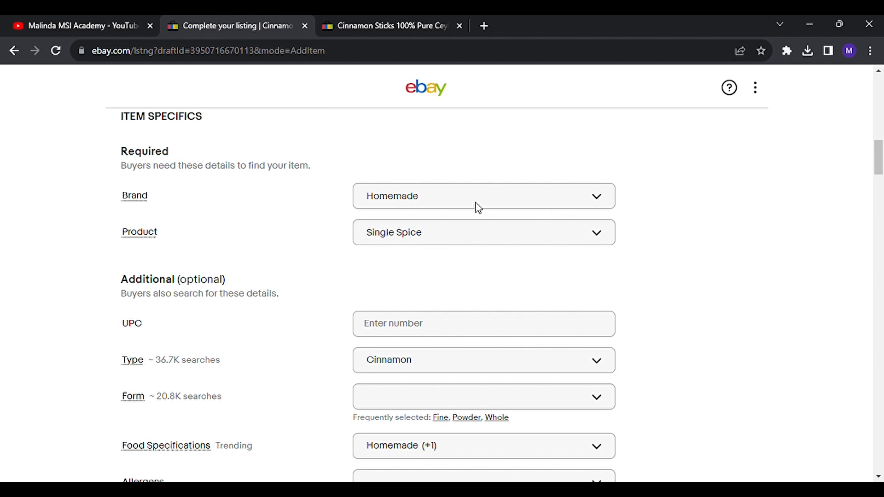
pyautogui.scroll(-2, 444, 251)
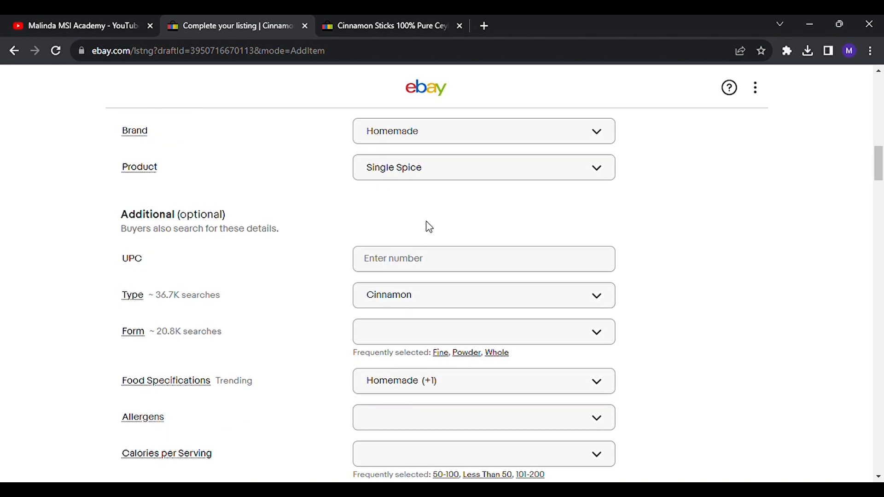
pyautogui.scroll(-1, 429, 226)
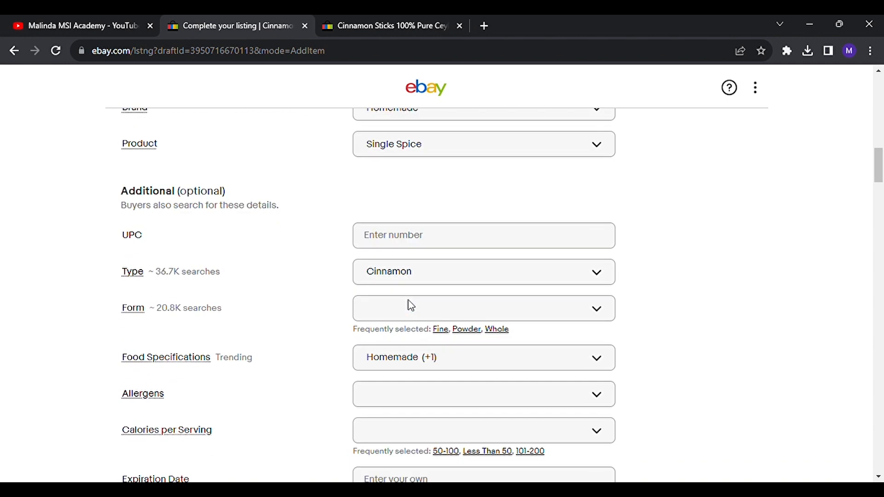
pyautogui.scroll(-2, 225, 256)
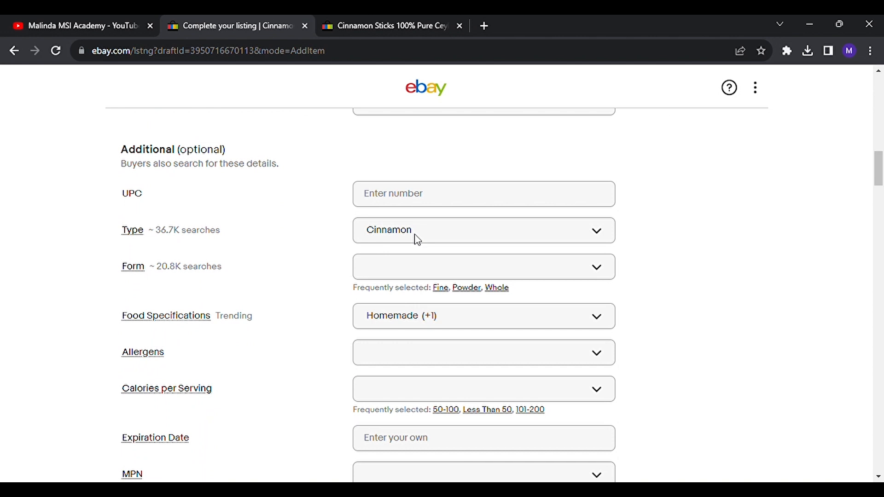
pyautogui.scroll(-3, 414, 234)
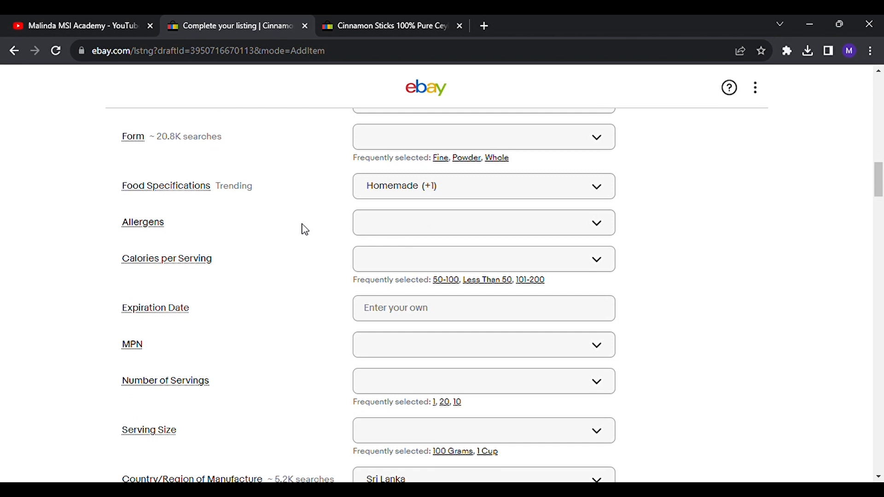
pyautogui.moveTo(191, 195)
pyautogui.click(434, 196)
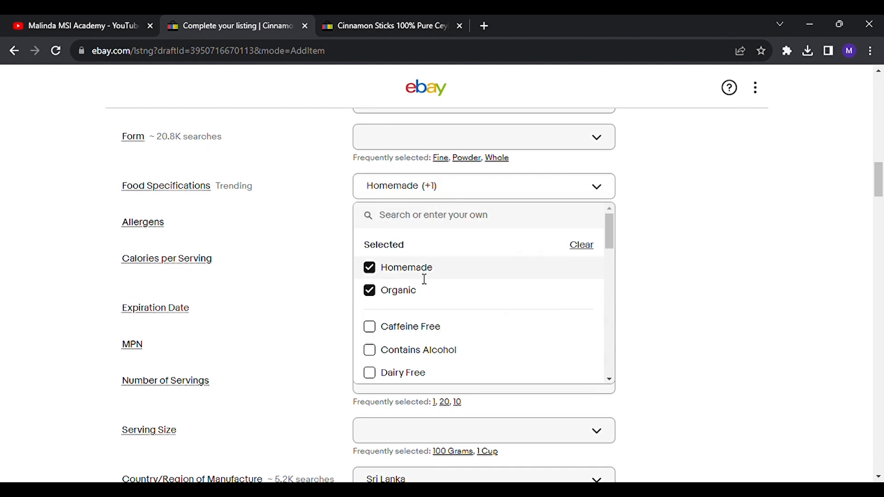
pyautogui.click(314, 224)
pyautogui.scroll(-2, 327, 223)
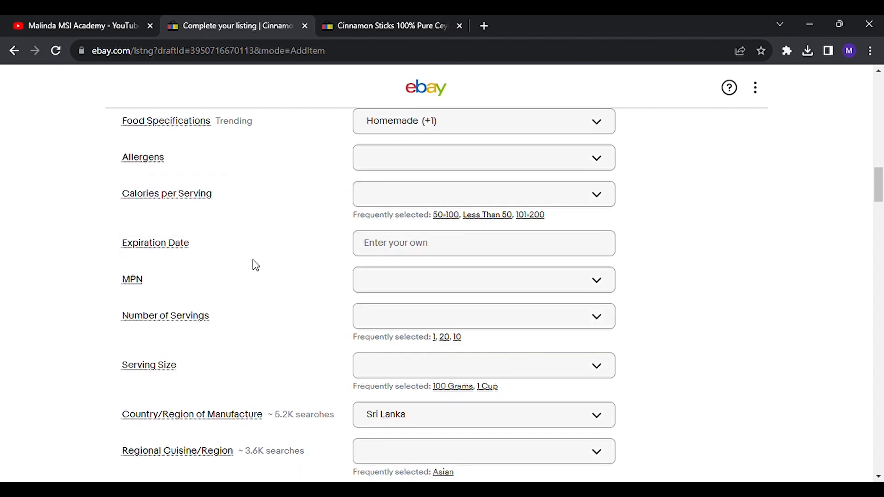
pyautogui.scroll(-2, 255, 264)
pyautogui.scroll(-2, 257, 313)
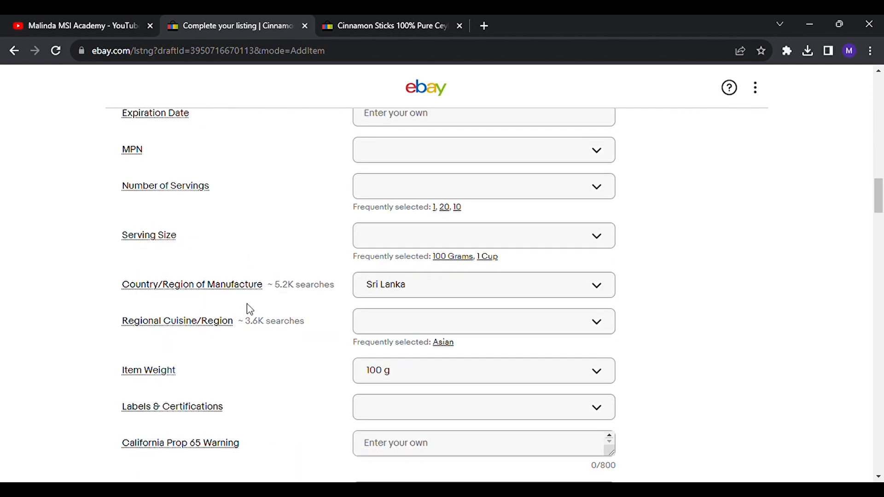
pyautogui.moveTo(225, 292)
pyautogui.scroll(-2, 143, 312)
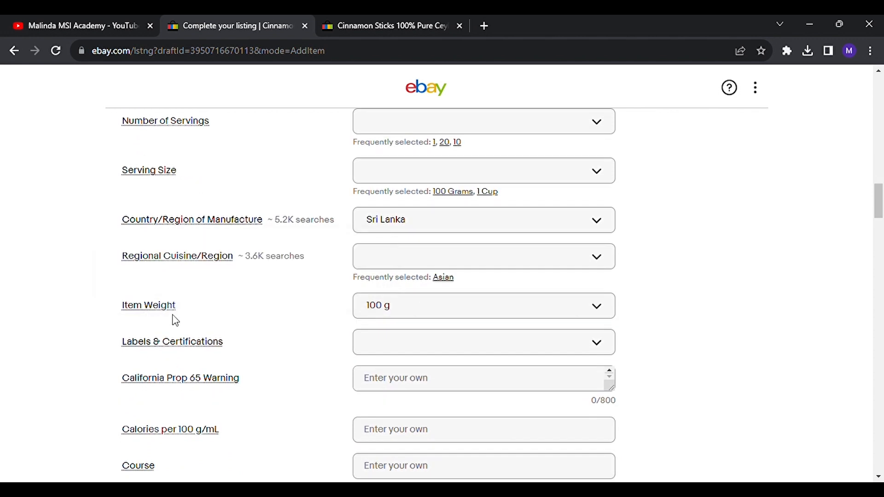
pyautogui.scroll(-2, 396, 316)
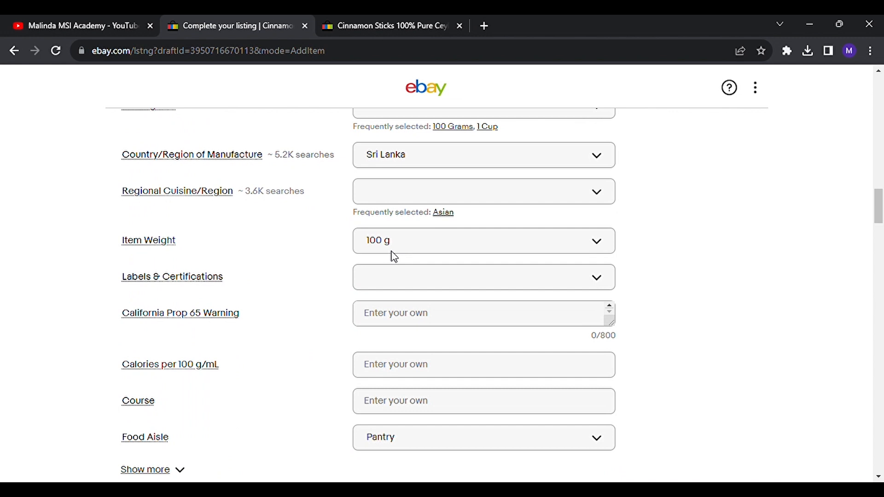
pyautogui.scroll(-8, 395, 256)
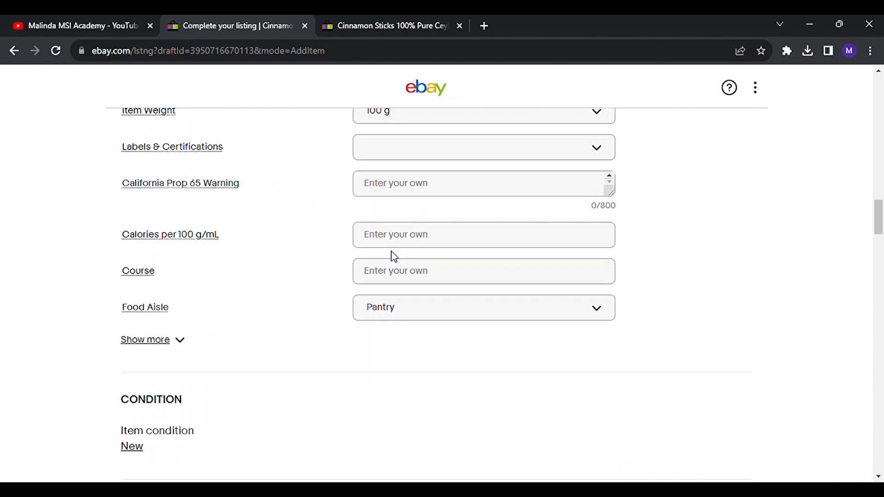
pyautogui.scroll(-2, 394, 257)
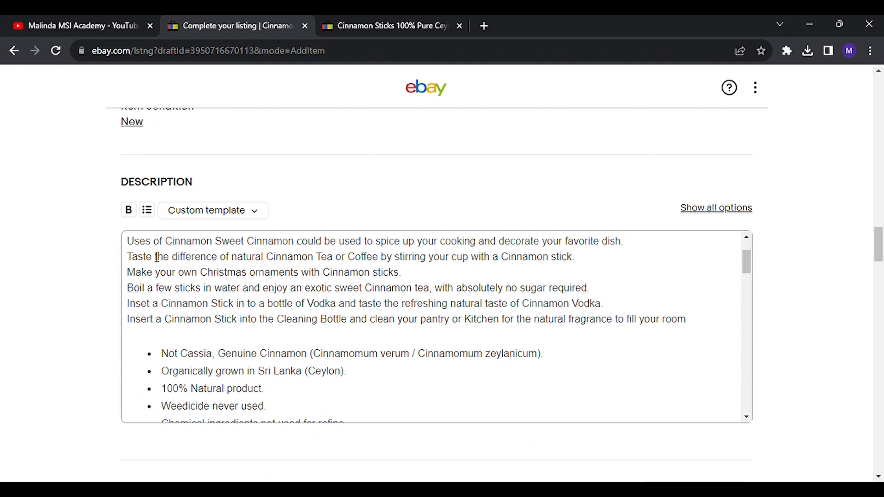
pyautogui.scroll(-2, 198, 270)
pyautogui.scroll(-5, 198, 271)
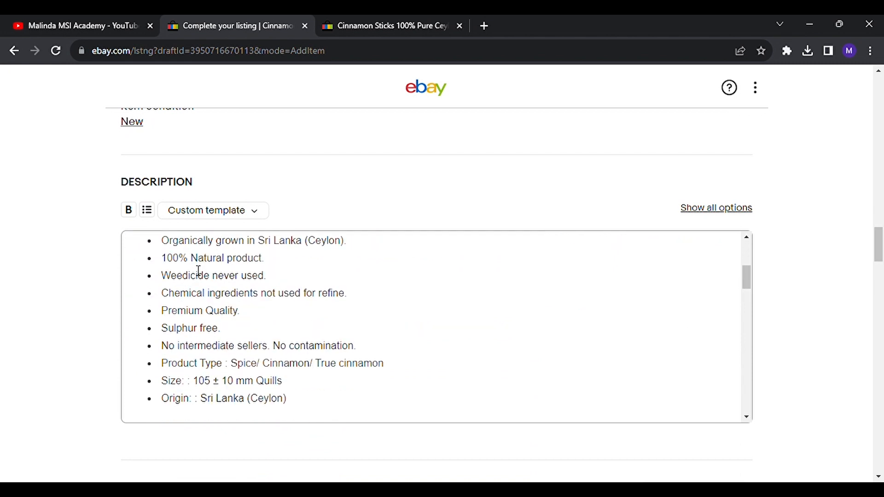
pyautogui.scroll(-10, 363, 316)
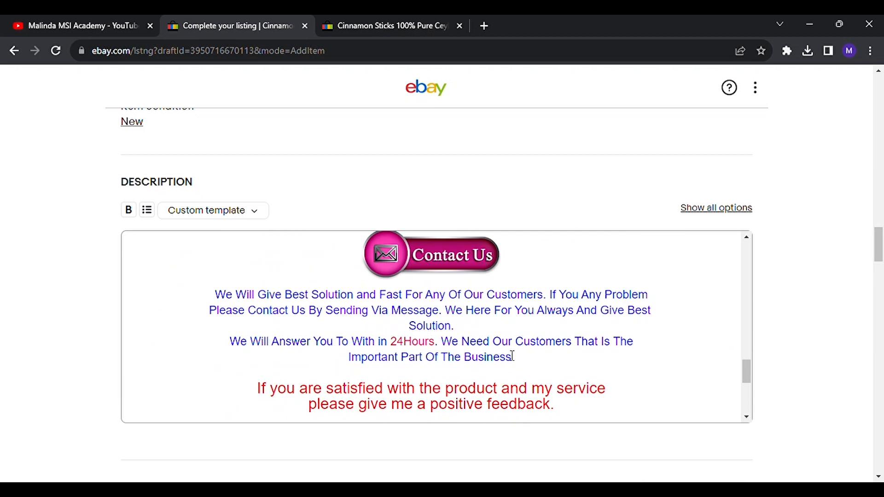
pyautogui.scroll(-5, 513, 356)
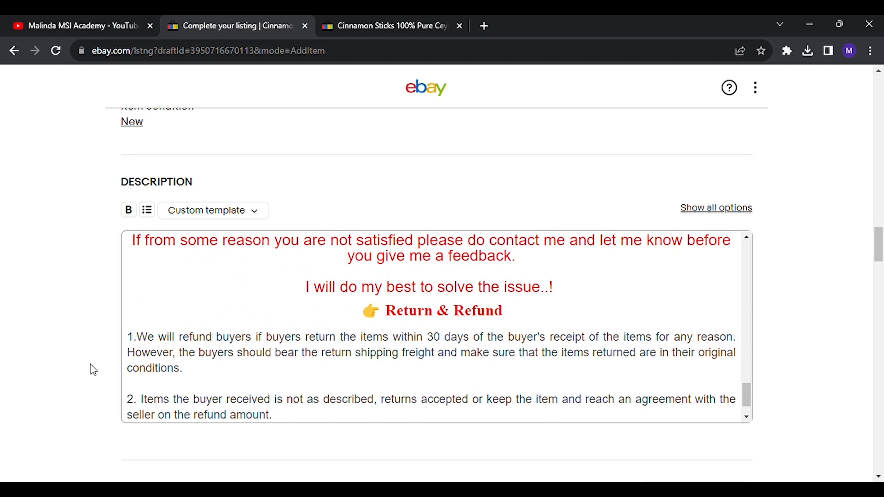
pyautogui.scroll(-5, 92, 368)
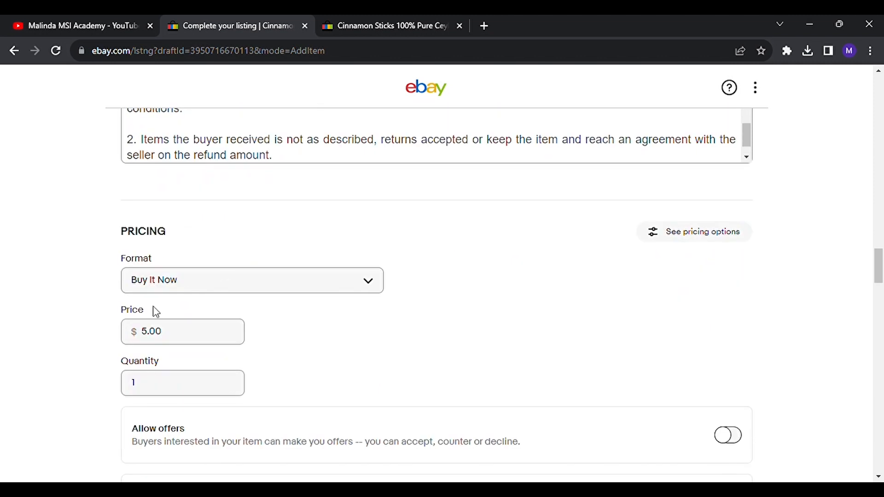
# Step: Keep the Buy It Now format and price the item at $5.00 for quantity 1
pyautogui.click(210, 290)
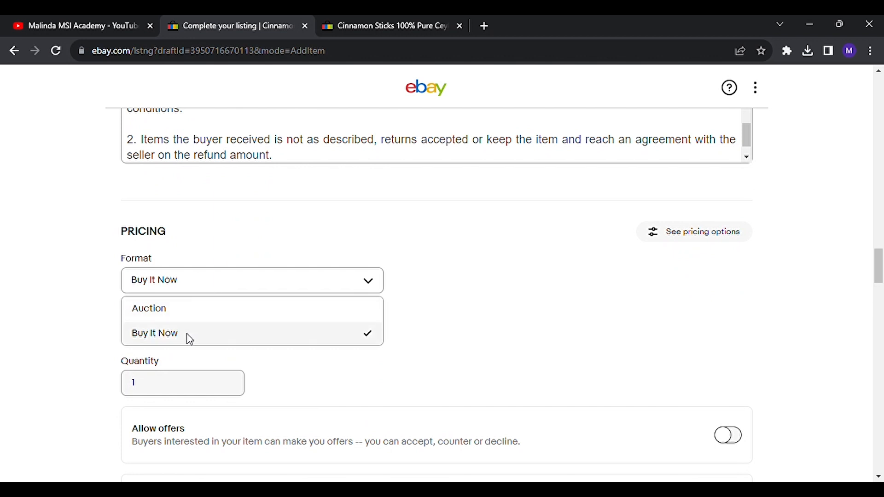
pyautogui.click(171, 312)
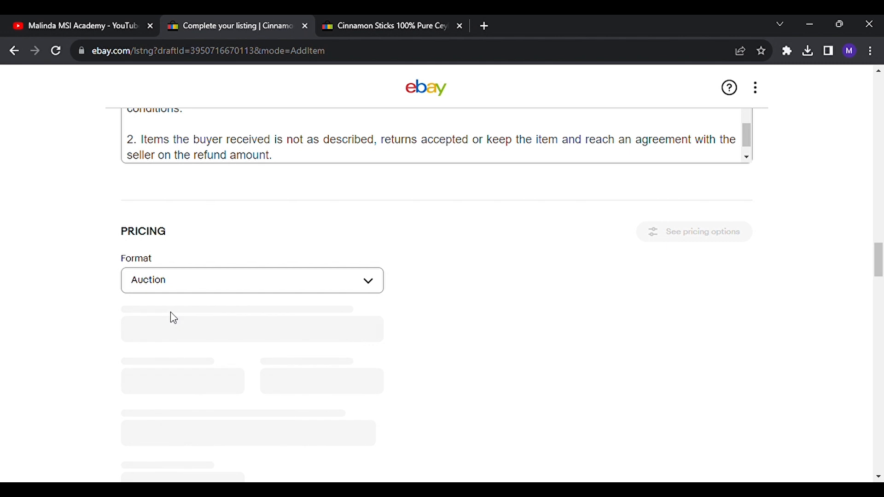
pyautogui.click(197, 288)
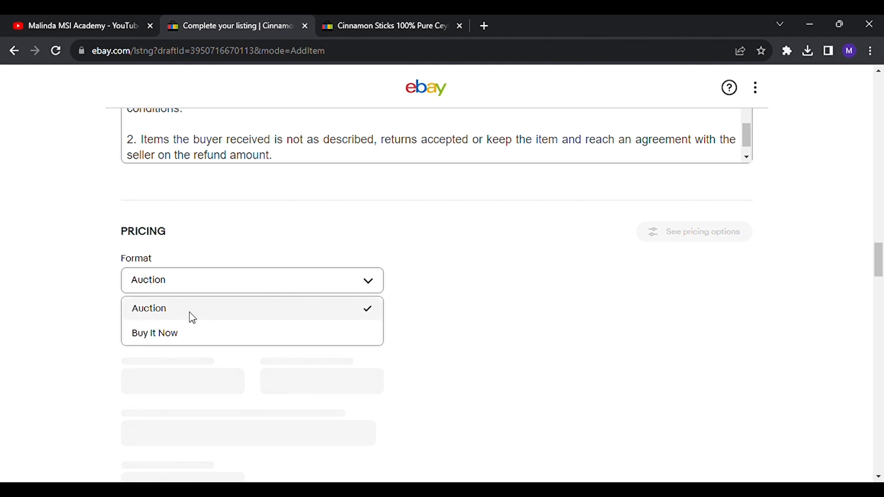
pyautogui.click(183, 336)
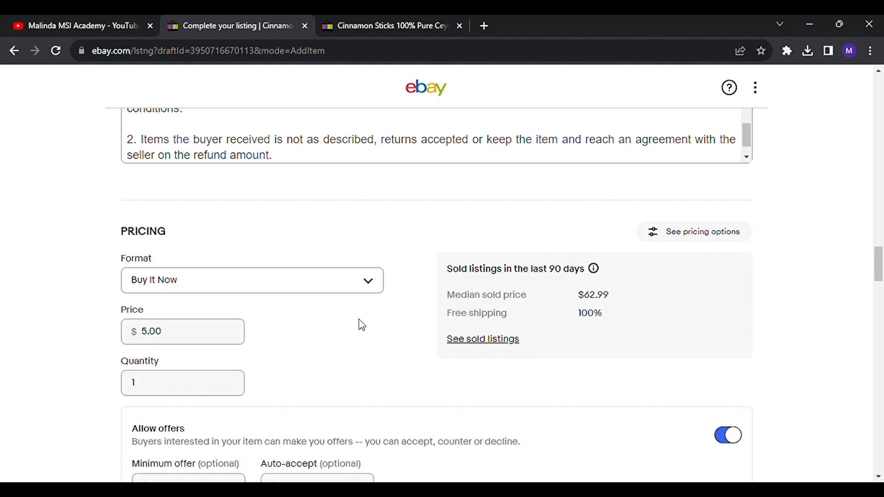
pyautogui.moveTo(171, 334); pyautogui.dragTo(141, 333)
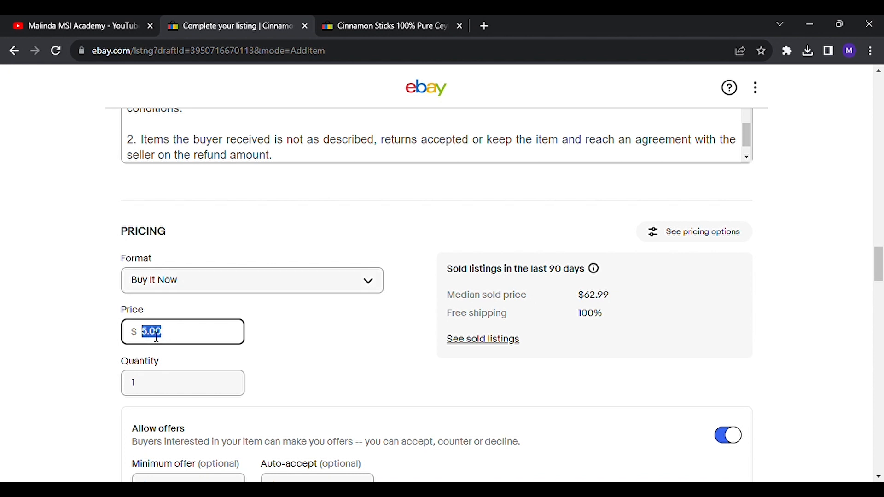
pyautogui.scroll(-4, 238, 225)
pyautogui.click(242, 173)
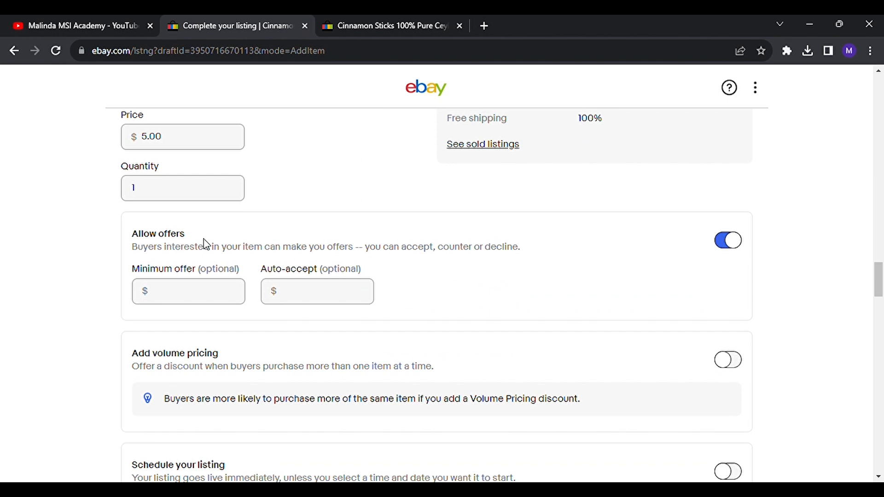
# Step: Keep buyer offers allowed, leaving minimum offer and auto-accept amounts blank
pyautogui.click(731, 245)
pyautogui.click(731, 246)
pyautogui.scroll(-5, 529, 288)
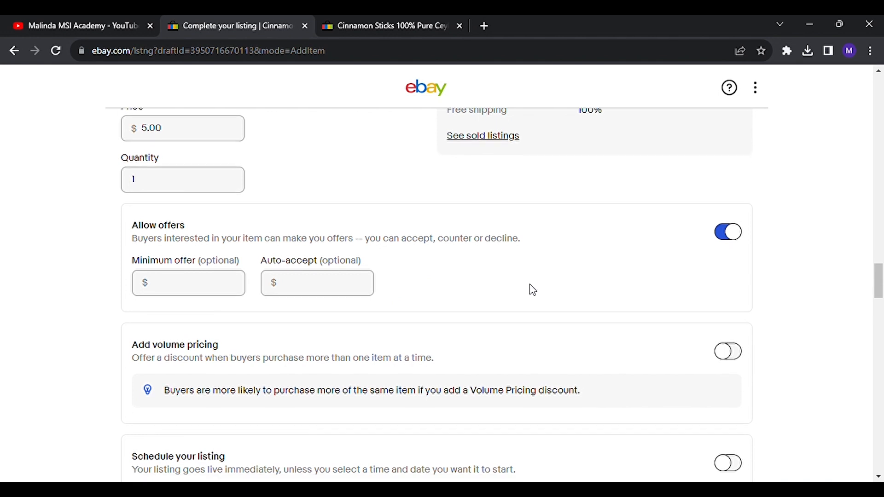
# Step: Keep standard shipping with flat-rate cost, then bring up Change service for the Economy Shipping with Adult Signature service
pyautogui.scroll(-4, 532, 290)
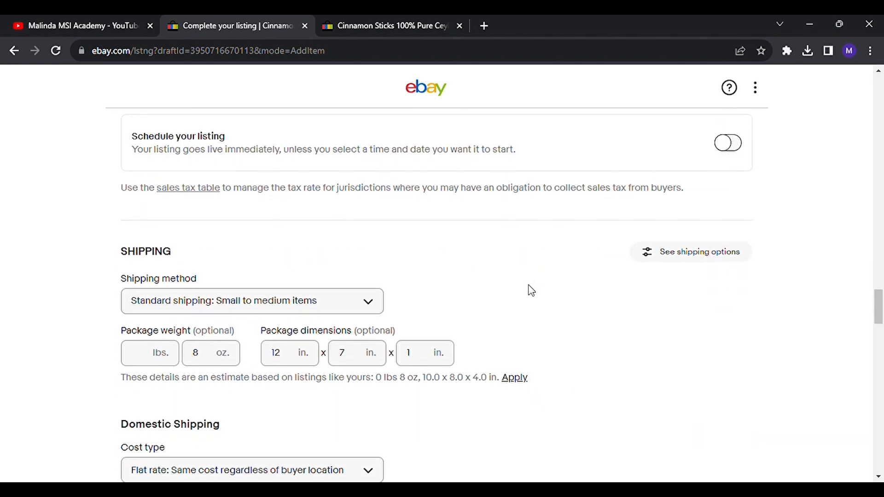
pyautogui.scroll(-1, 530, 290)
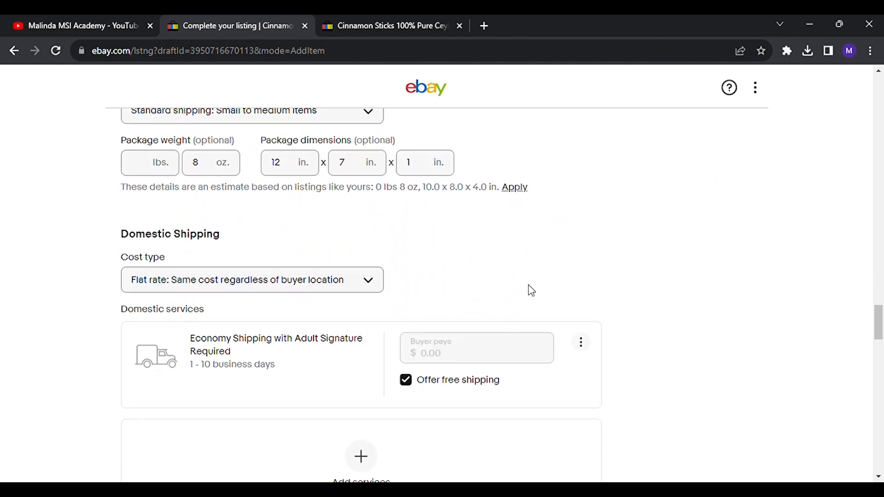
pyautogui.scroll(3, 529, 290)
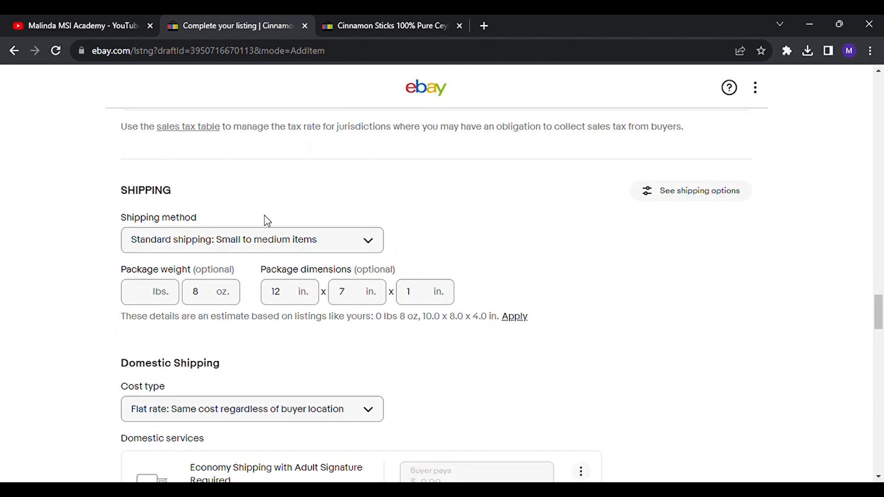
pyautogui.click(362, 245)
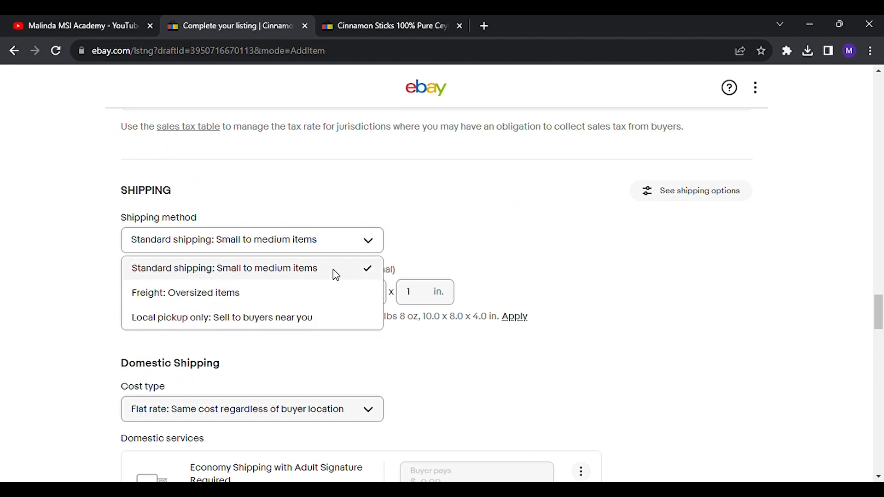
pyautogui.click(510, 240)
pyautogui.scroll(-4, 282, 331)
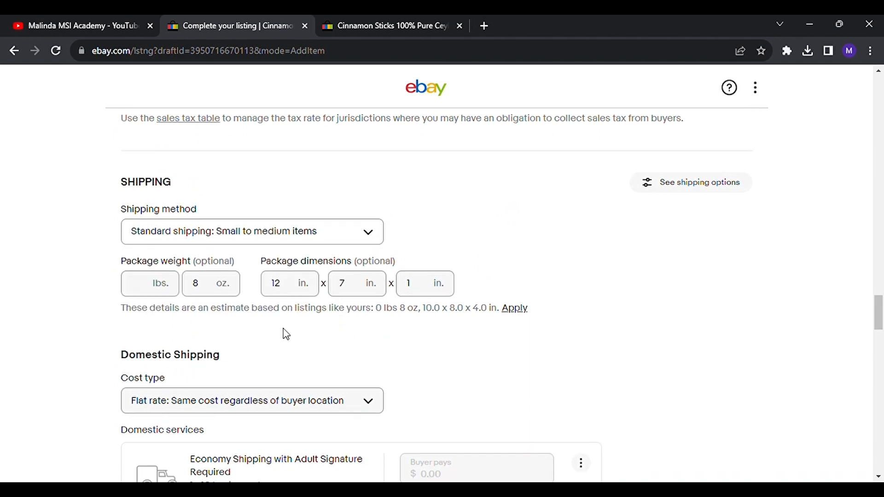
pyautogui.click(359, 224)
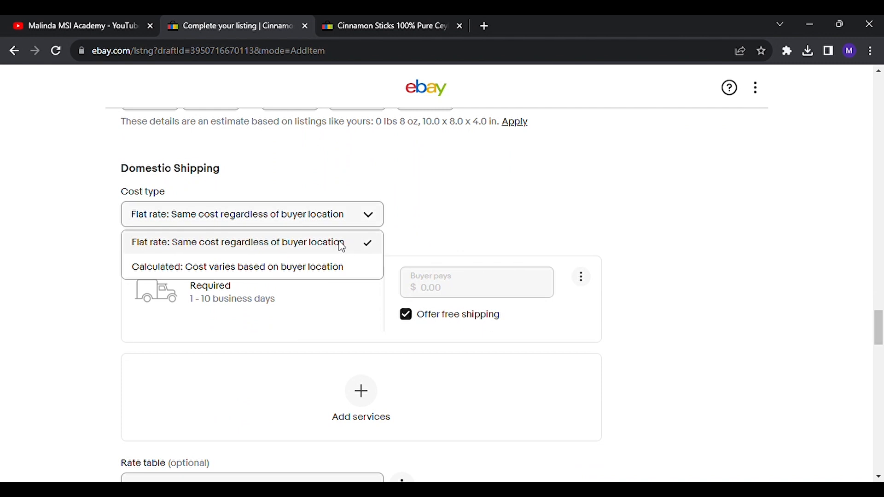
pyautogui.click(447, 212)
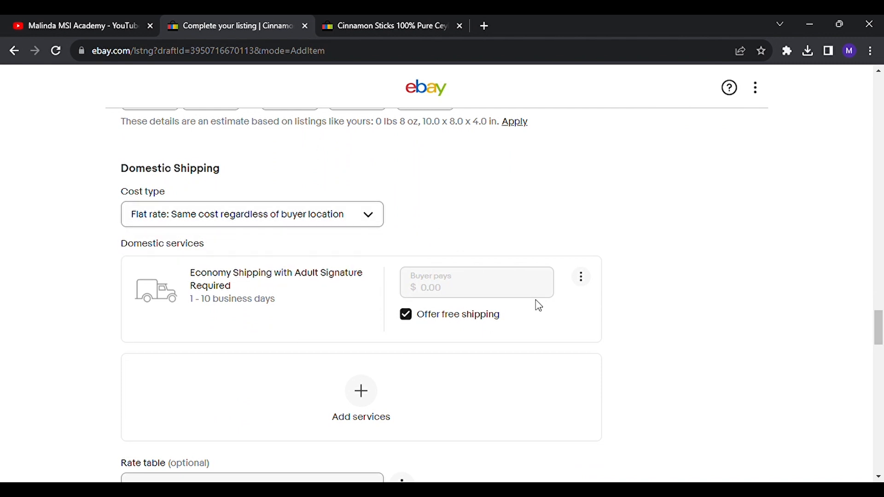
pyautogui.click(580, 278)
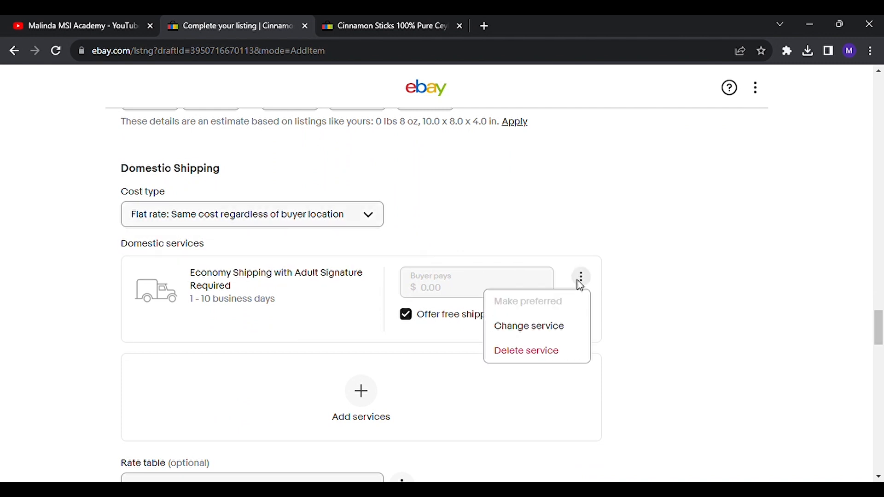
pyautogui.click(561, 326)
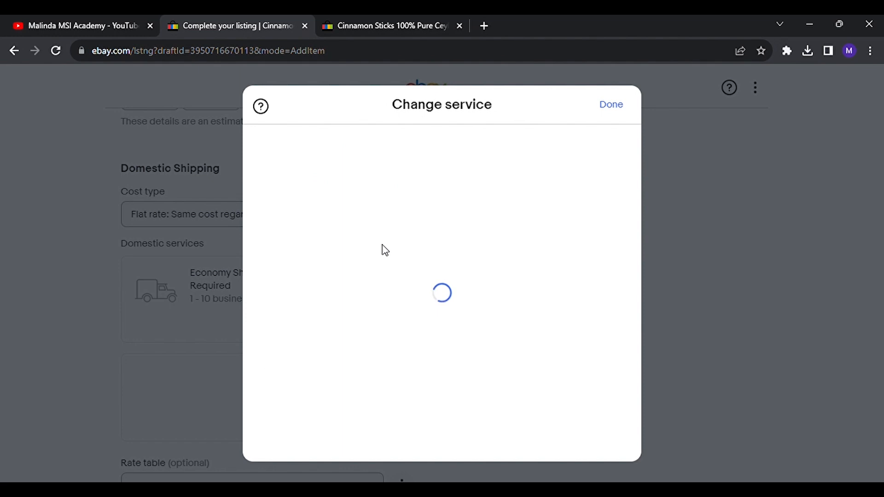
# Step: Scroll the service list and choose plain Economy Shipping (1–10 business days) as the domestic service
pyautogui.scroll(-9, 365, 233)
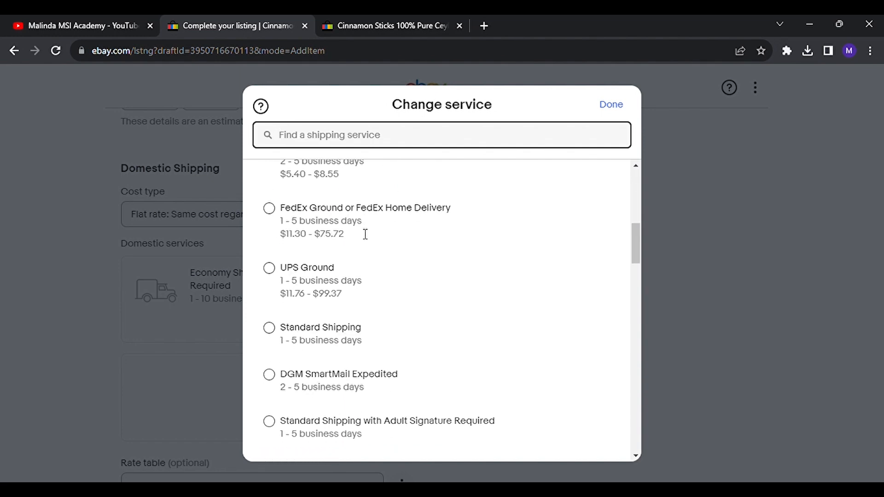
pyautogui.scroll(-10, 365, 235)
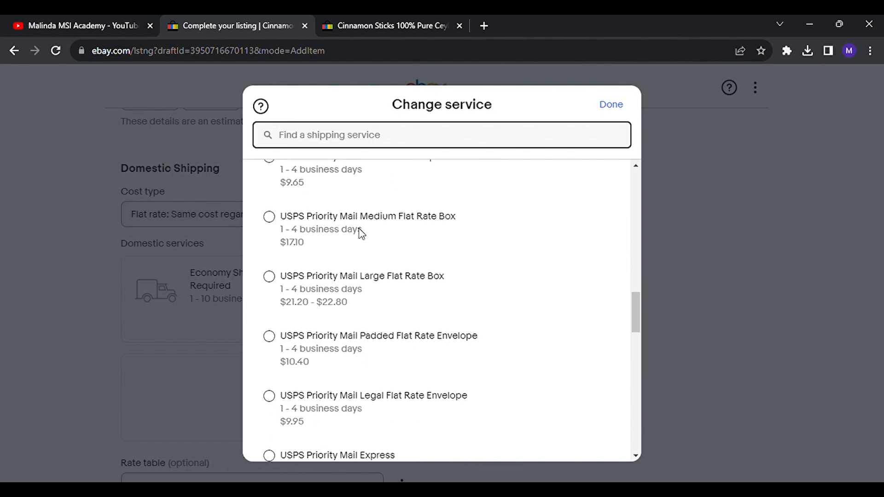
pyautogui.scroll(-7, 362, 234)
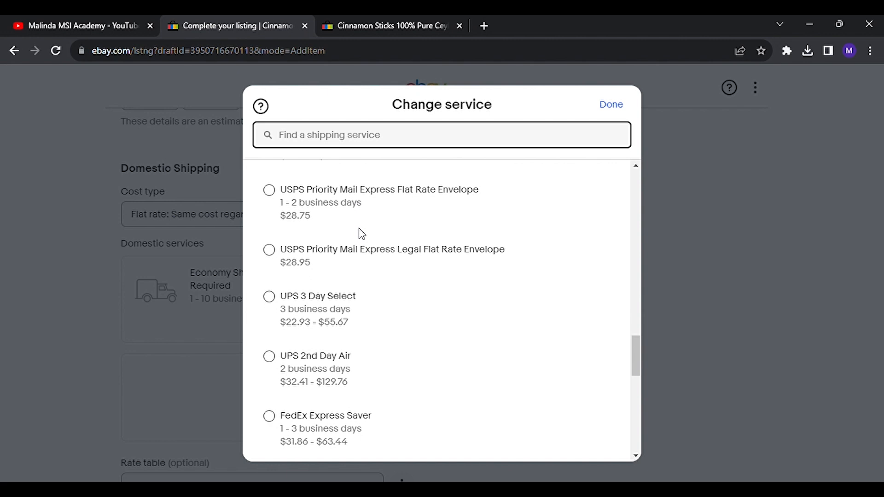
pyautogui.scroll(-8, 362, 234)
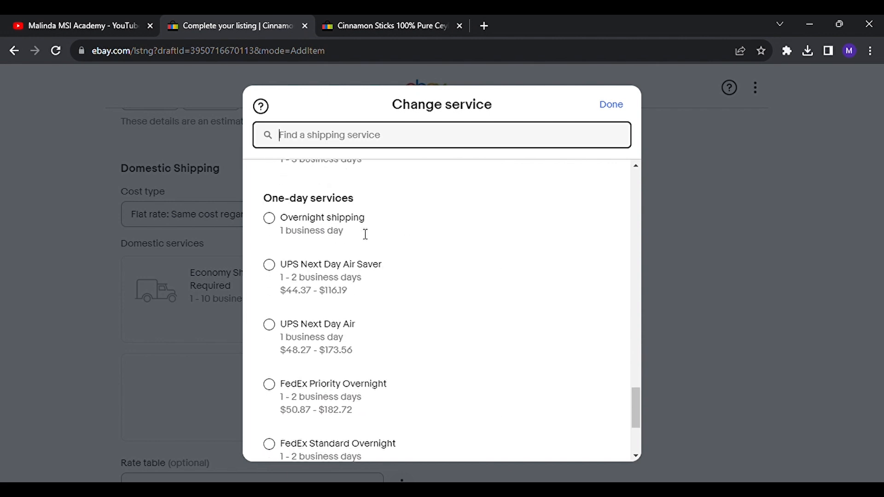
pyautogui.scroll(-3, 365, 234)
pyautogui.scroll(8, 365, 234)
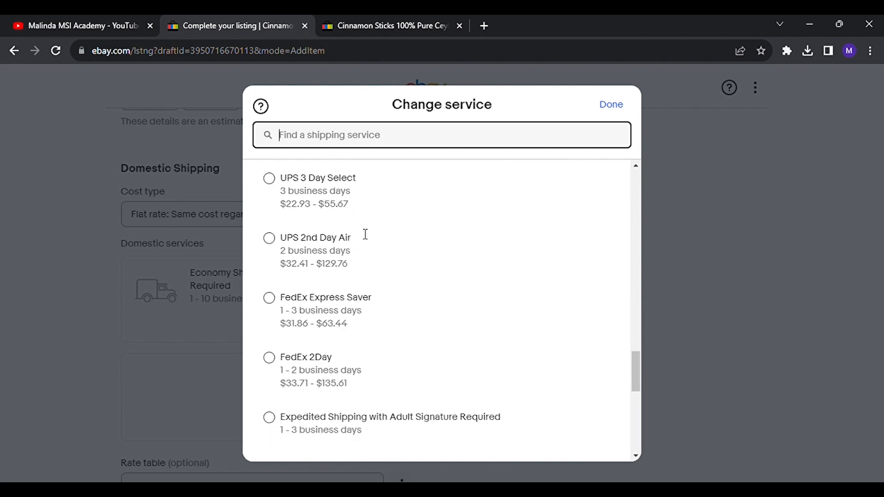
pyautogui.scroll(8, 364, 234)
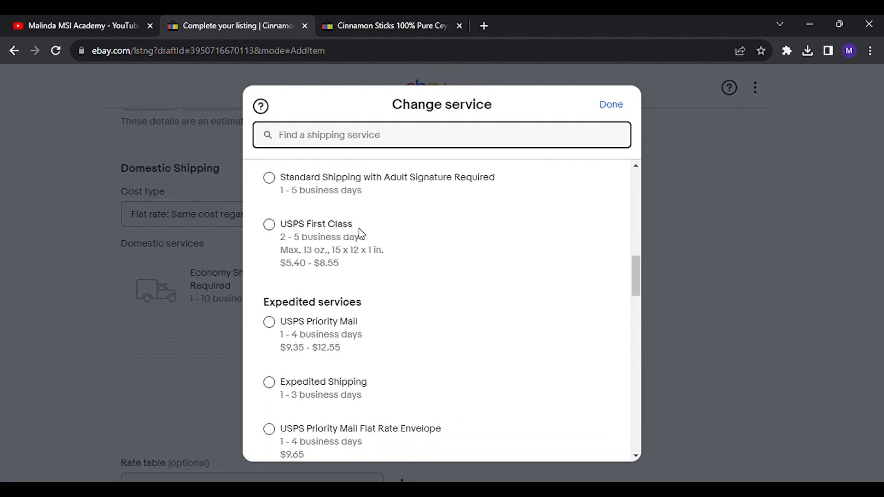
pyautogui.scroll(8, 362, 234)
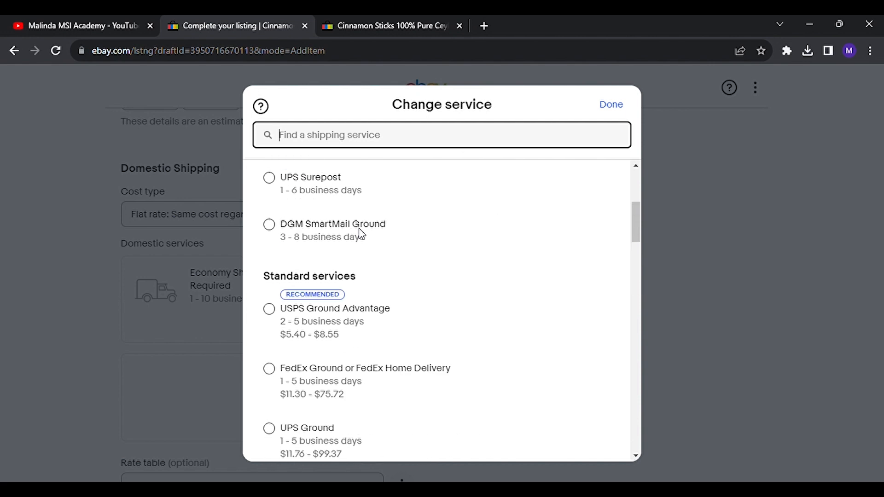
pyautogui.scroll(3, 358, 230)
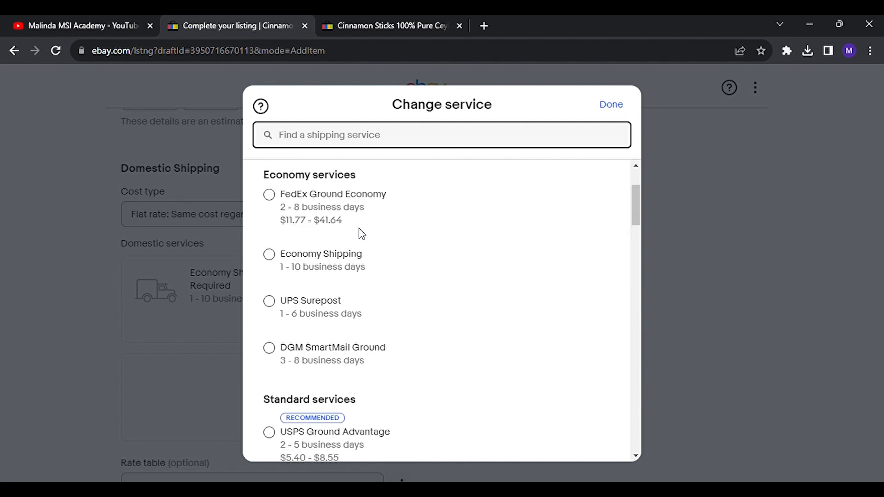
pyautogui.click(270, 261)
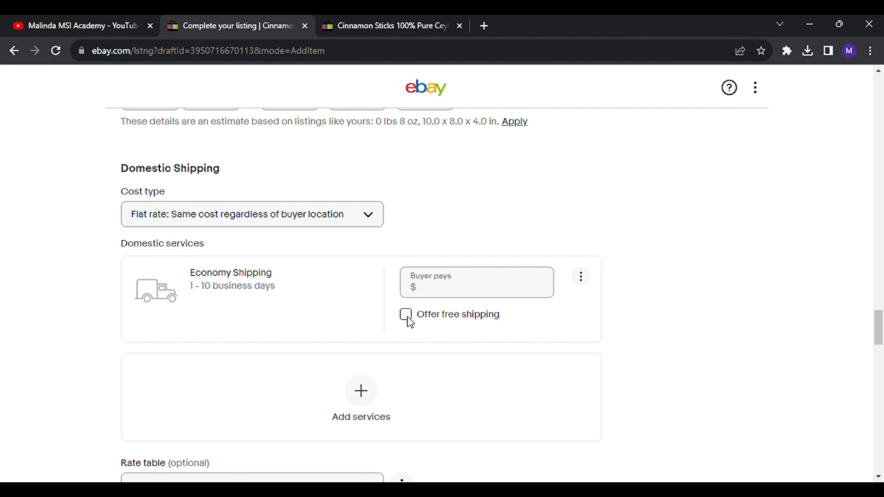
# Step: Tick Offer free shipping so buyers pay $0.00 for Economy Shipping
pyautogui.click(406, 316)
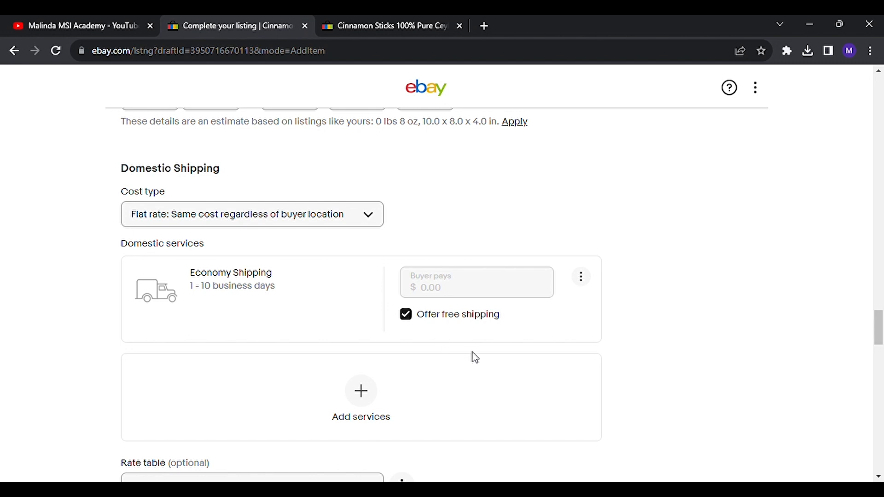
pyautogui.scroll(-2, 474, 357)
pyautogui.scroll(-6, 475, 358)
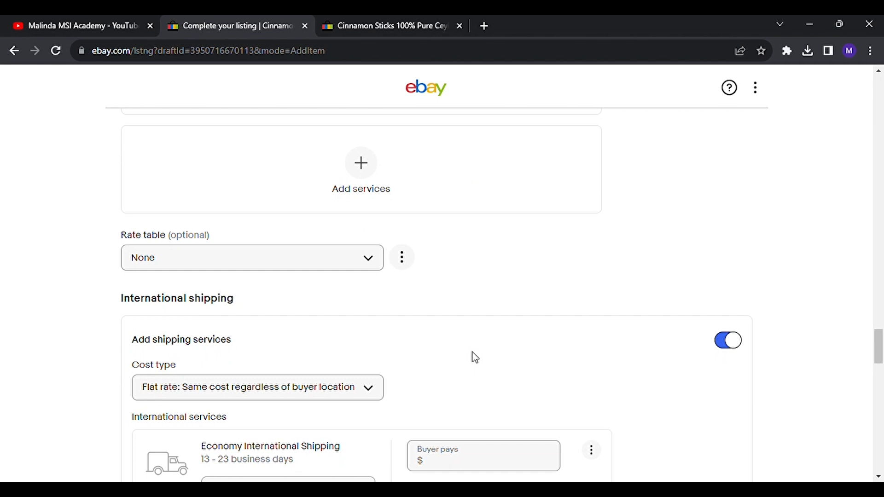
pyautogui.scroll(2, 467, 356)
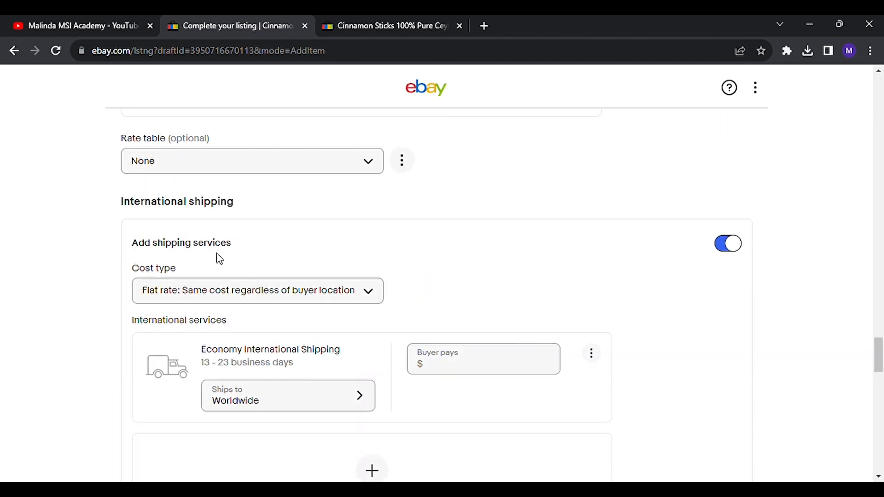
pyautogui.scroll(6, 299, 220)
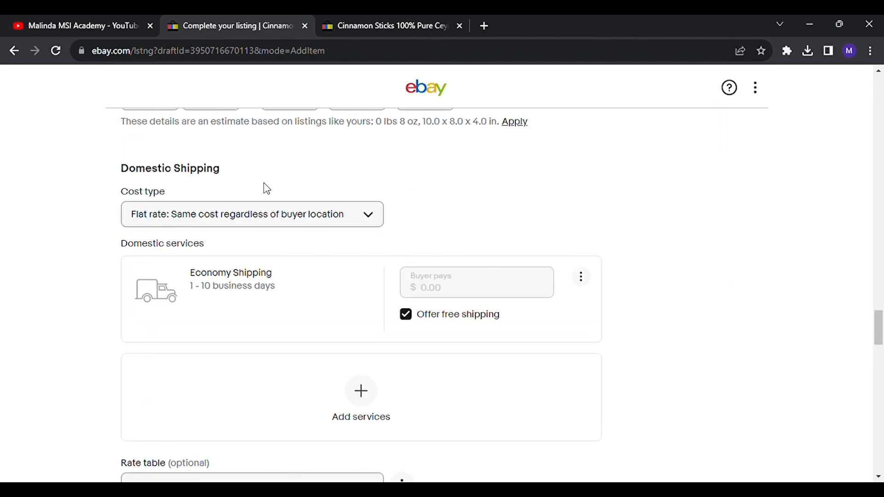
pyautogui.scroll(-4, 267, 190)
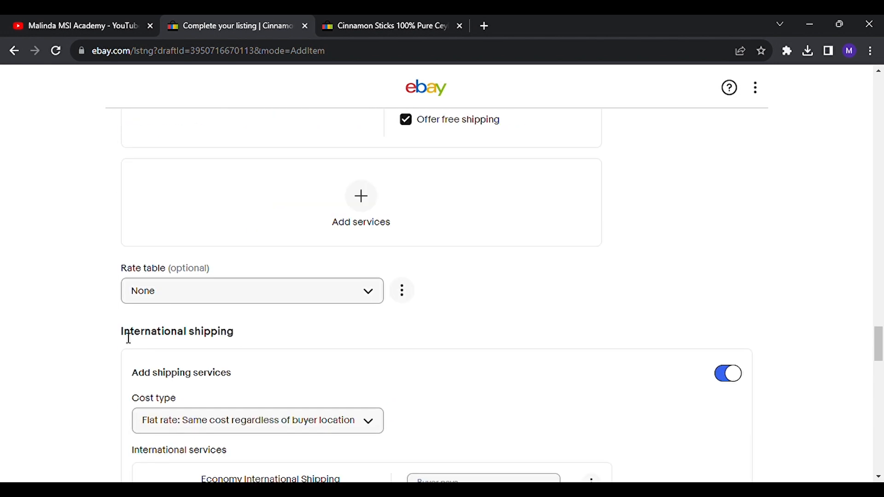
pyautogui.scroll(-3, 442, 339)
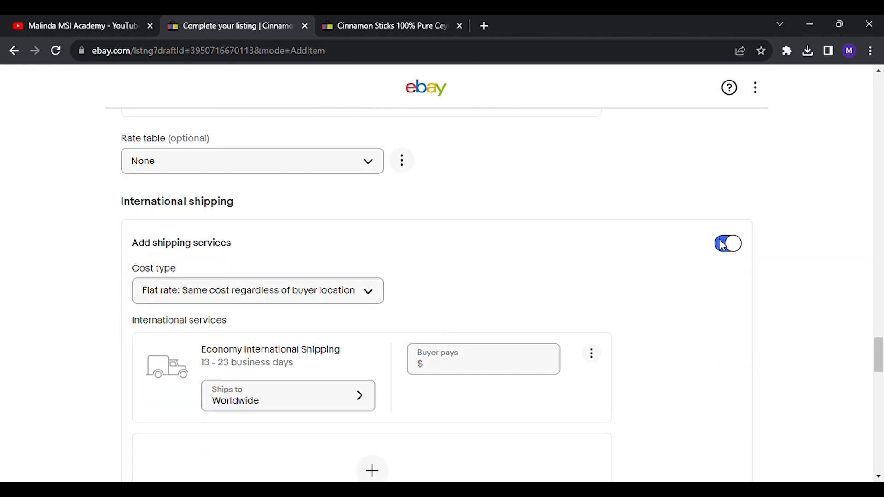
pyautogui.scroll(5, 615, 225)
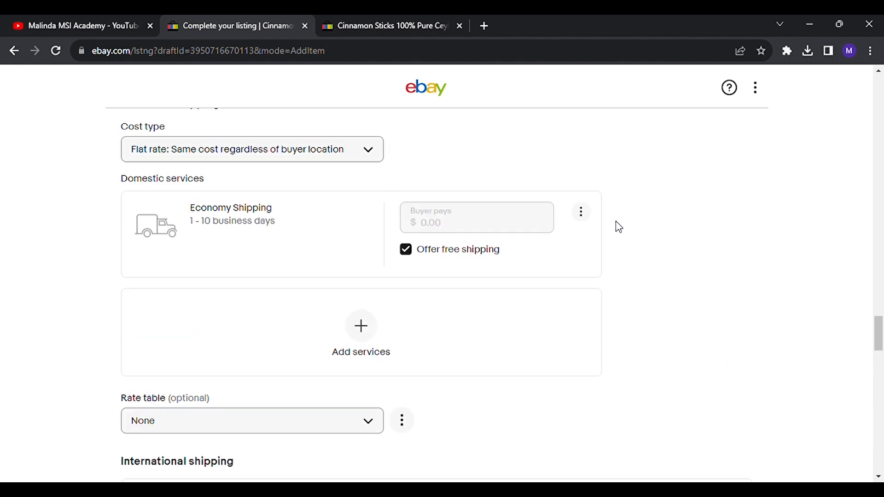
pyautogui.scroll(3, 615, 227)
pyautogui.scroll(-9, 615, 227)
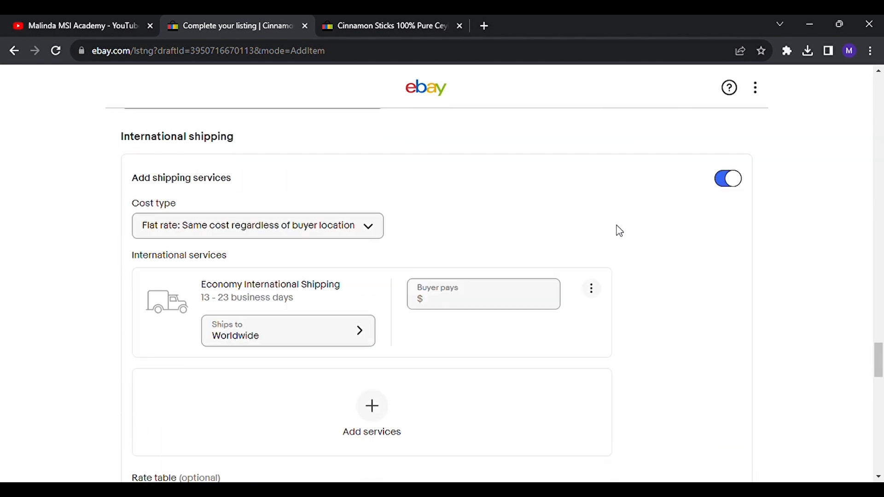
pyautogui.click(734, 184)
pyautogui.click(735, 185)
pyautogui.click(593, 290)
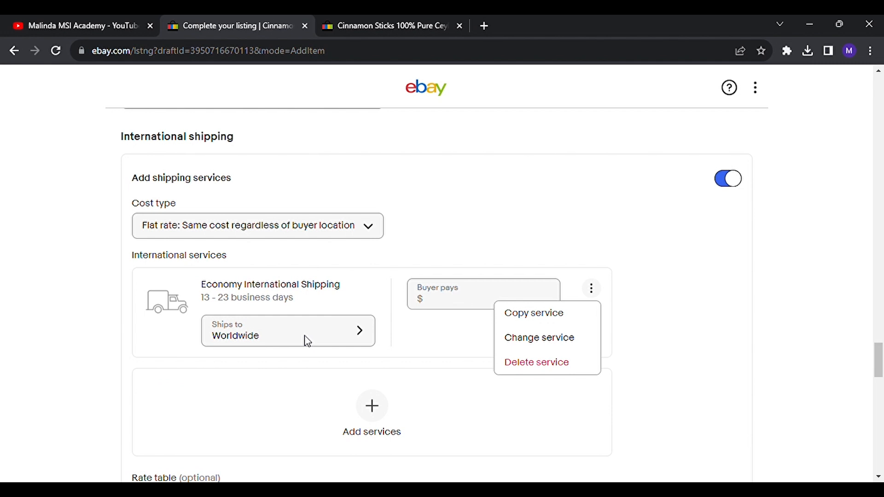
pyautogui.click(641, 266)
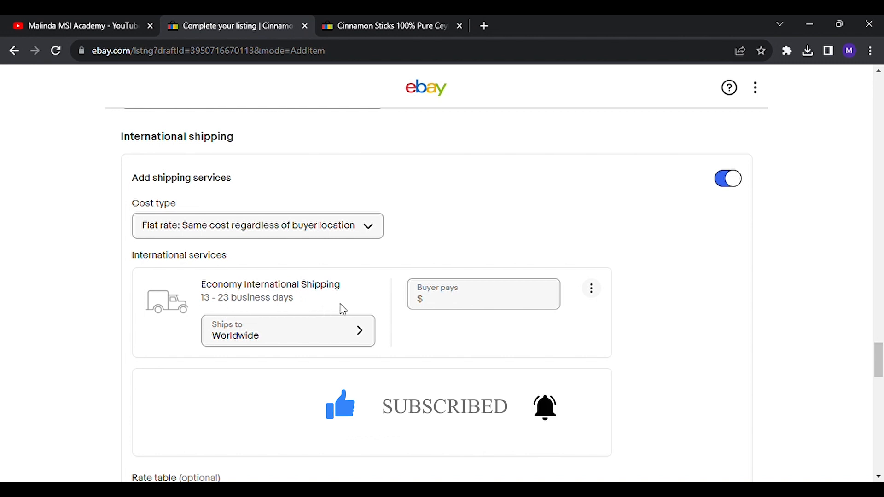
# Step: Open Your settings under Preferences, showing 4-day handling, US item location and 30-day returns
pyautogui.scroll(-4, 343, 307)
pyautogui.scroll(-1, 346, 309)
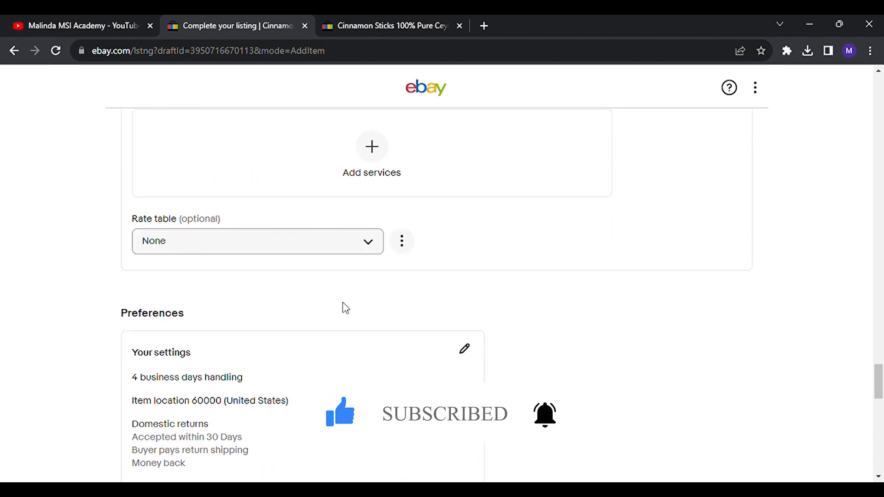
pyautogui.scroll(3, 346, 308)
pyautogui.scroll(-6, 346, 308)
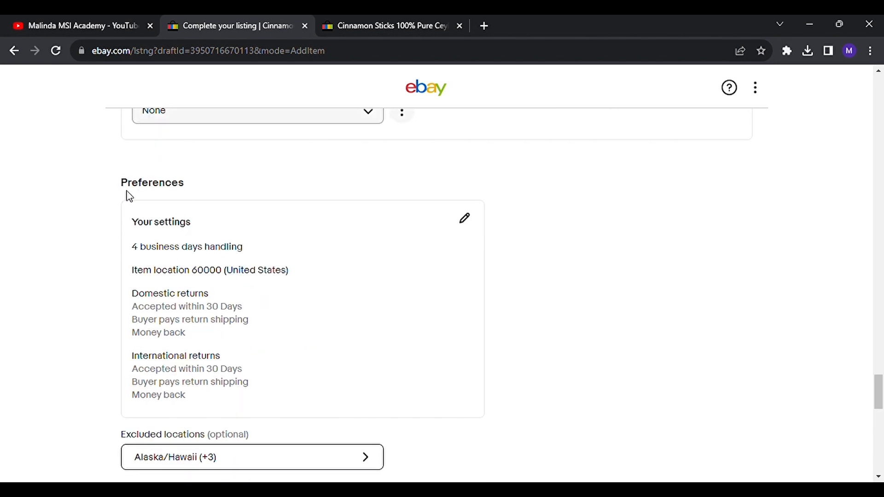
pyautogui.click(463, 225)
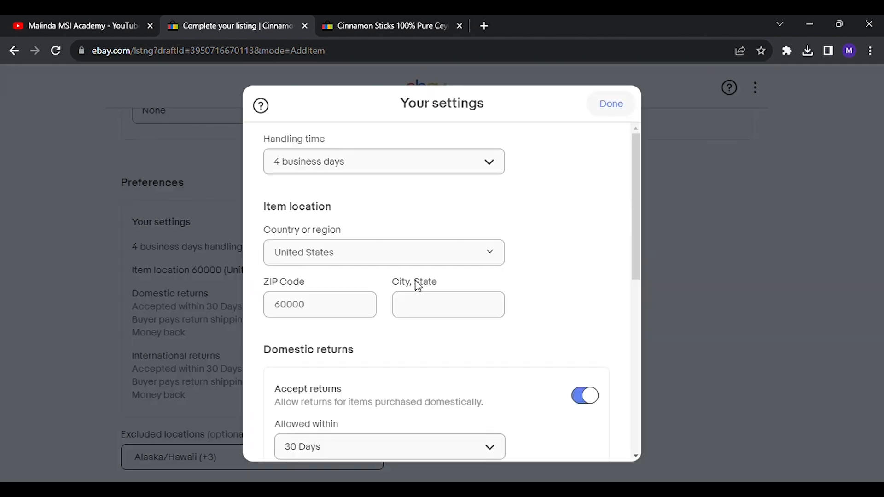
pyautogui.click(329, 176)
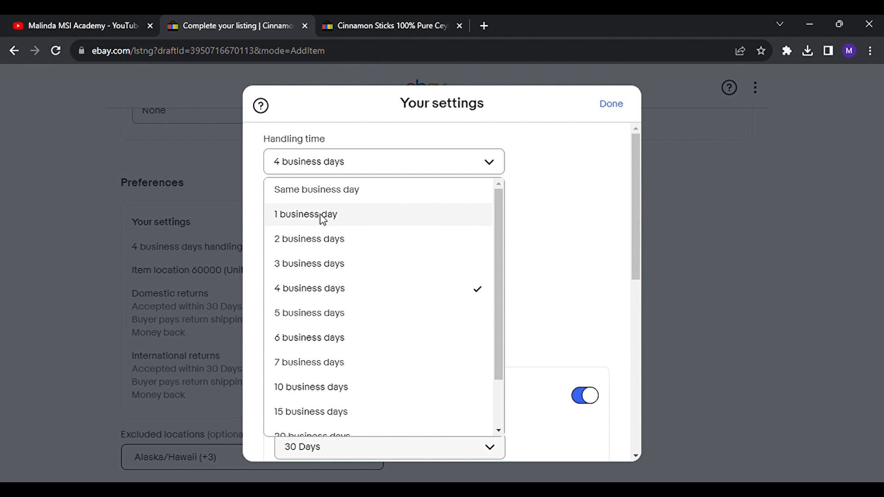
pyautogui.scroll(-2, 325, 415)
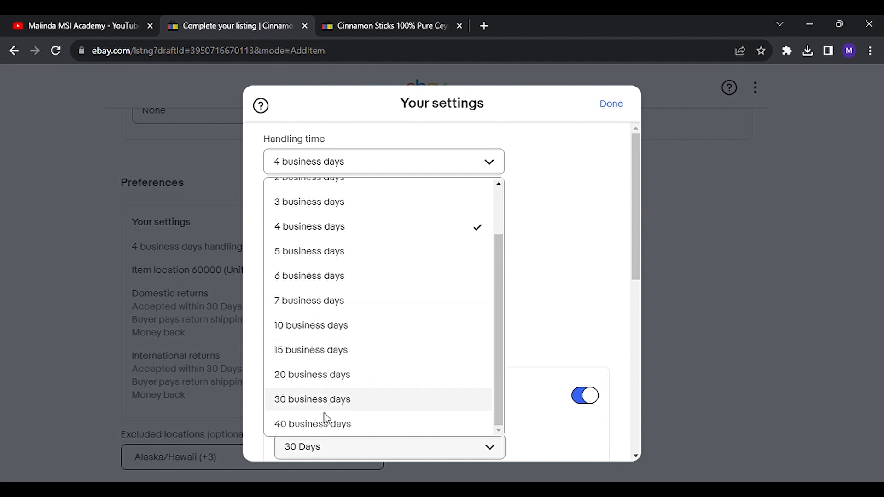
pyautogui.scroll(3, 327, 244)
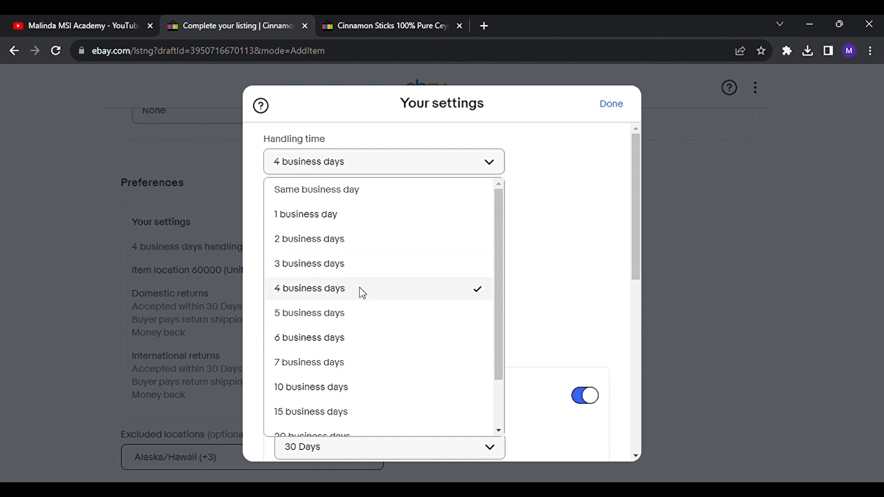
pyautogui.click(557, 245)
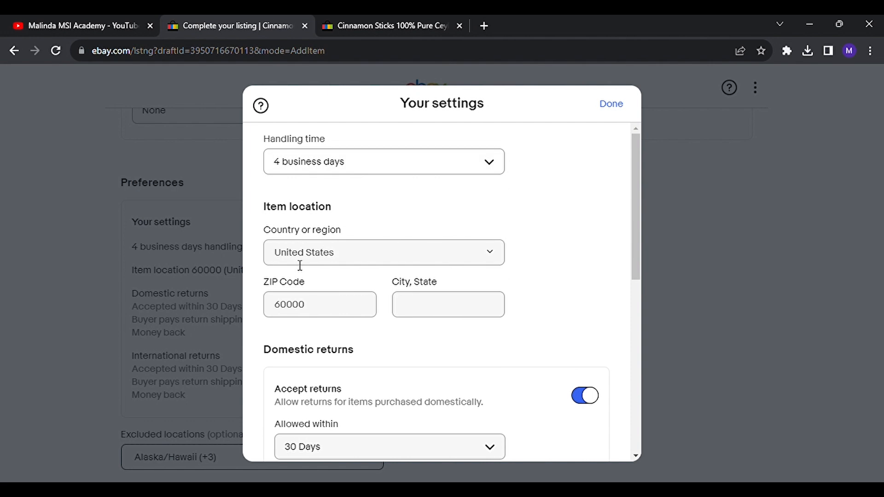
pyautogui.scroll(-3, 464, 270)
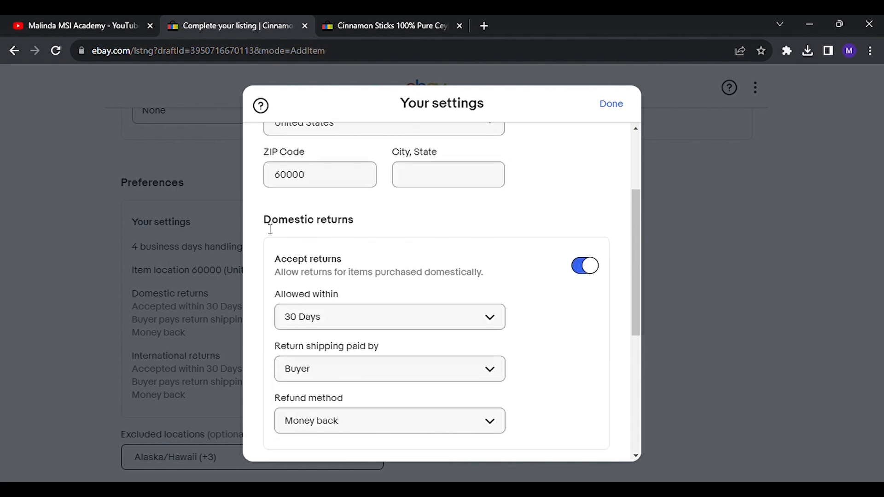
# Step: Leave domestic returns on with the existing return period and Money back refund, and save the settings
pyautogui.moveTo(271, 229); pyautogui.dragTo(355, 231)
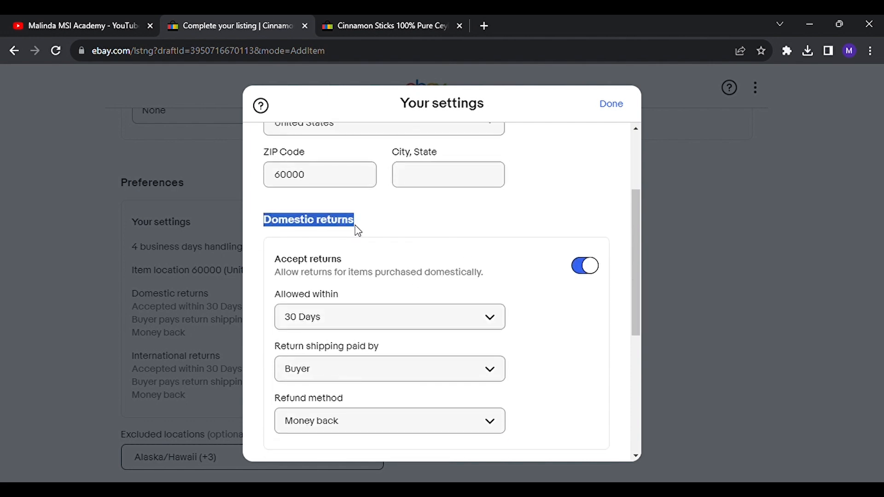
pyautogui.click(395, 232)
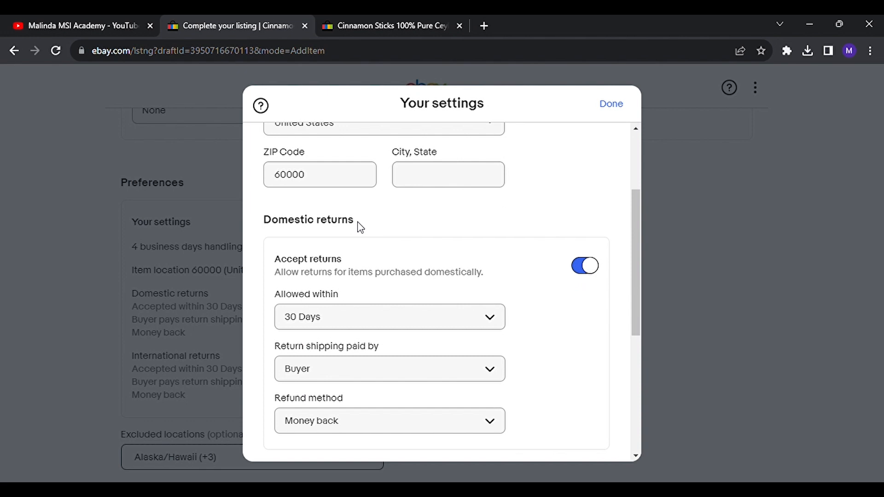
pyautogui.scroll(-2, 420, 270)
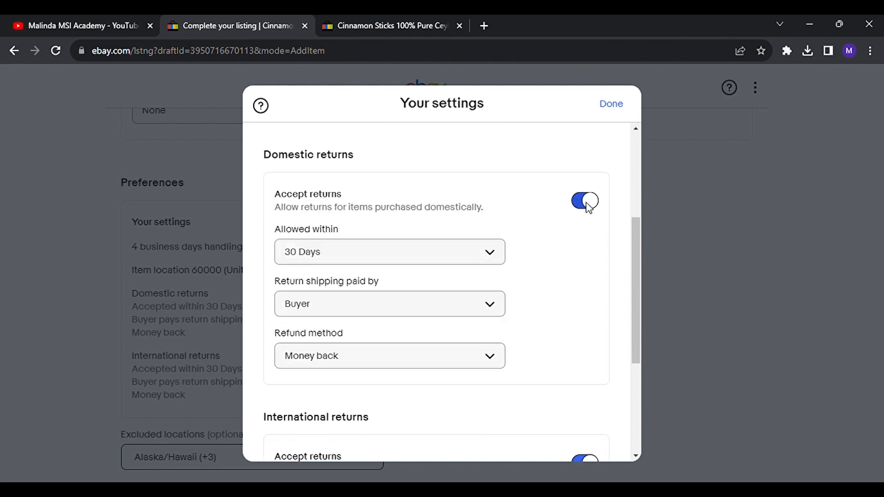
pyautogui.click(589, 207)
pyautogui.click(591, 206)
pyautogui.scroll(-1, 553, 245)
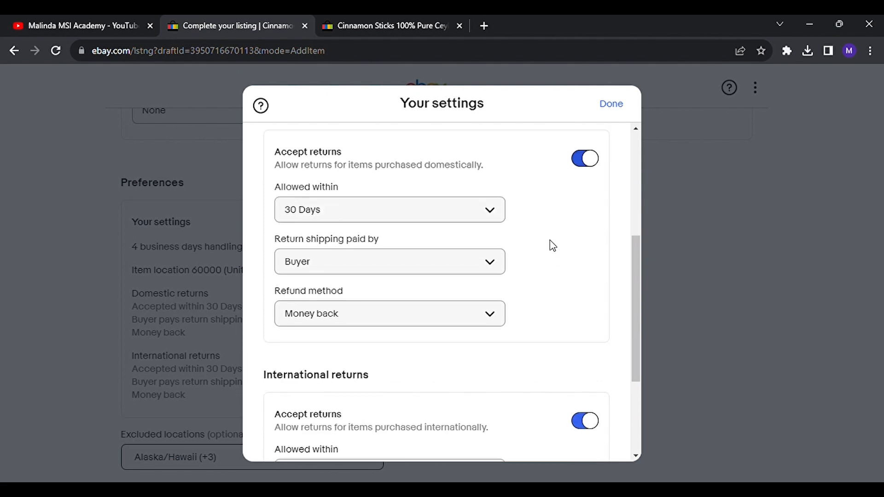
pyautogui.click(355, 191)
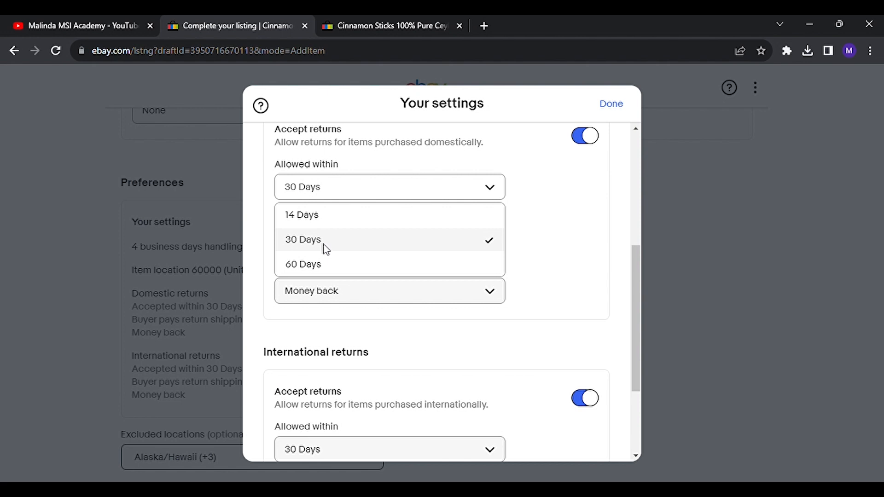
pyautogui.click(566, 239)
pyautogui.click(481, 292)
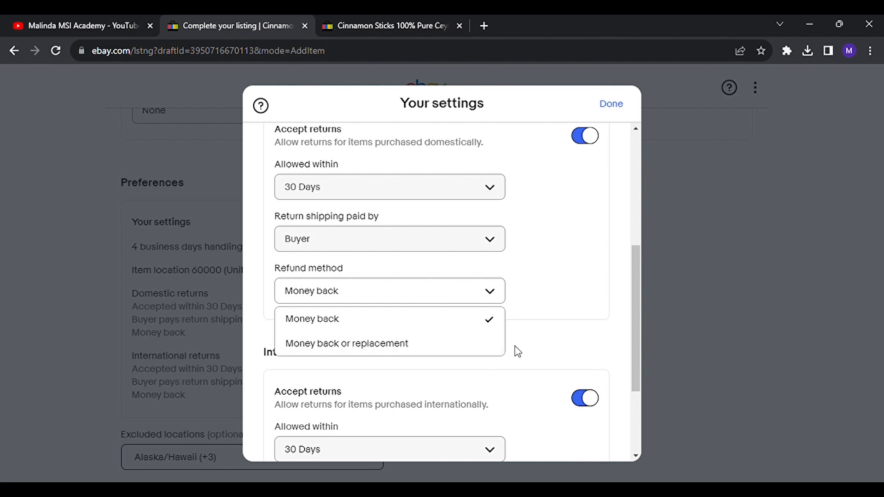
pyautogui.click(557, 352)
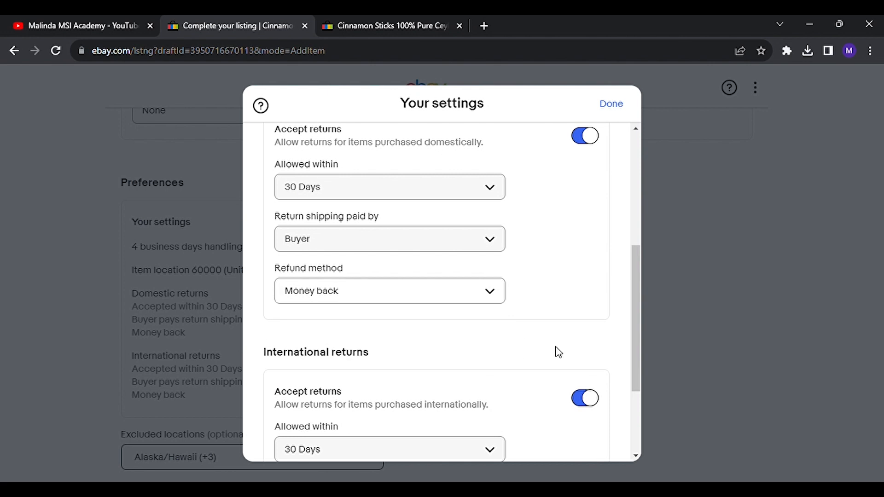
pyautogui.scroll(-3, 383, 313)
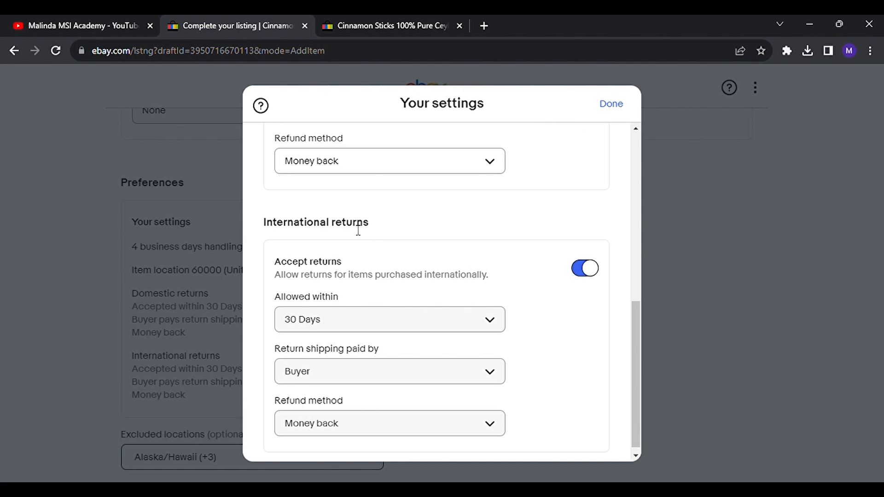
pyautogui.scroll(-1, 471, 295)
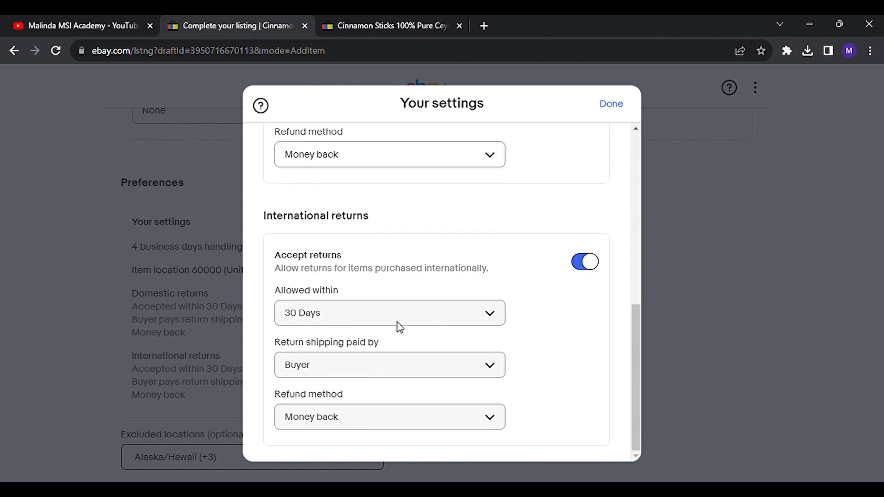
pyautogui.click(609, 107)
# Step: Open the Excluded locations list showing Alaska/Hawaii, US Protectorates, APO/FPO and PO Box
pyautogui.scroll(-5, 561, 193)
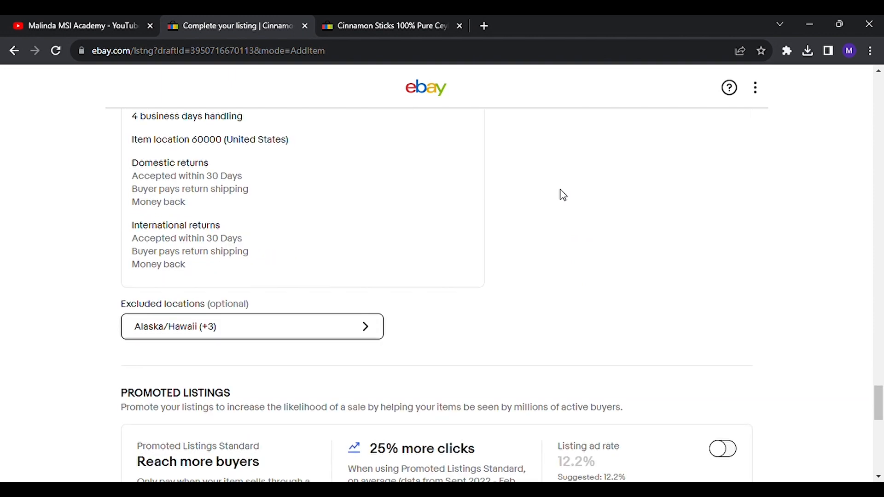
pyautogui.click(261, 199)
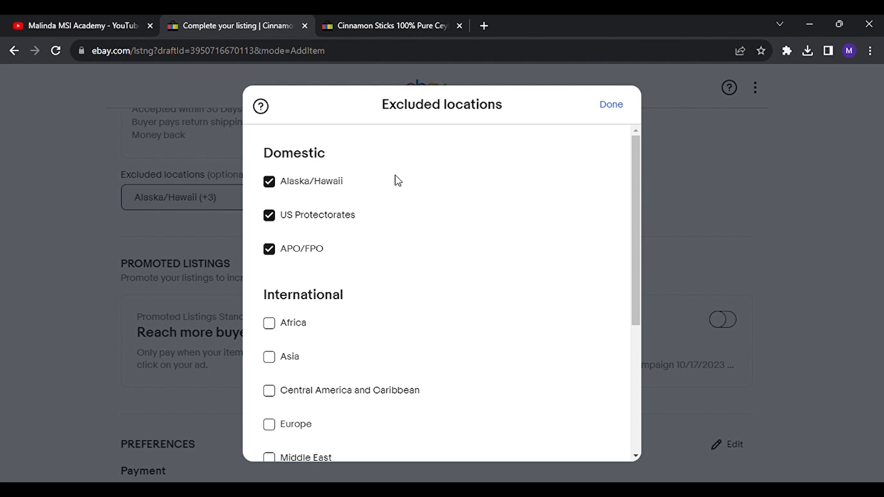
pyautogui.scroll(-5, 398, 181)
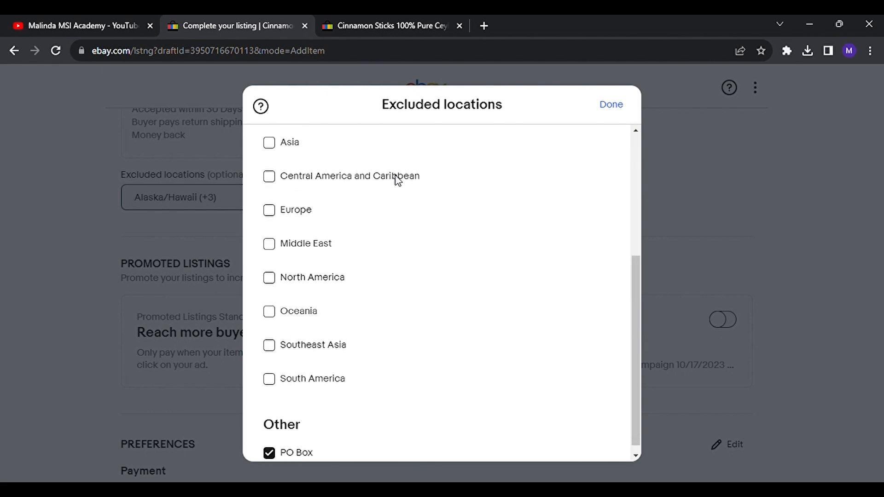
pyautogui.scroll(5, 398, 181)
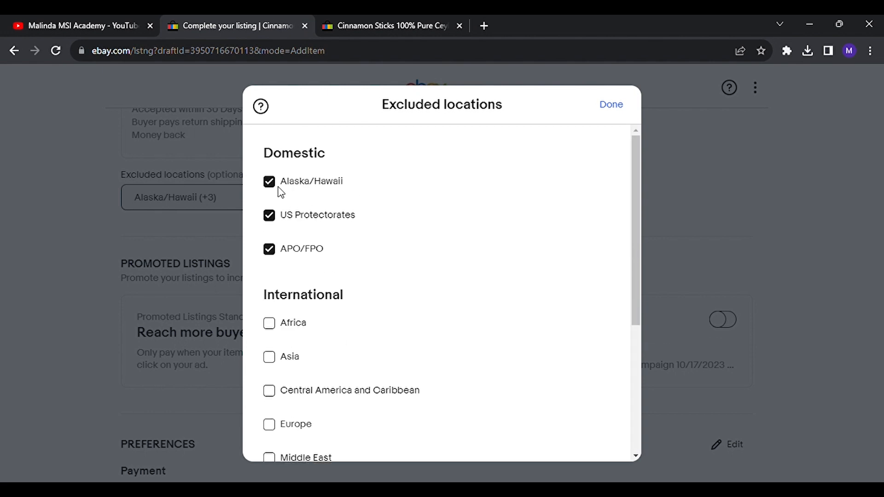
pyautogui.scroll(-5, 352, 230)
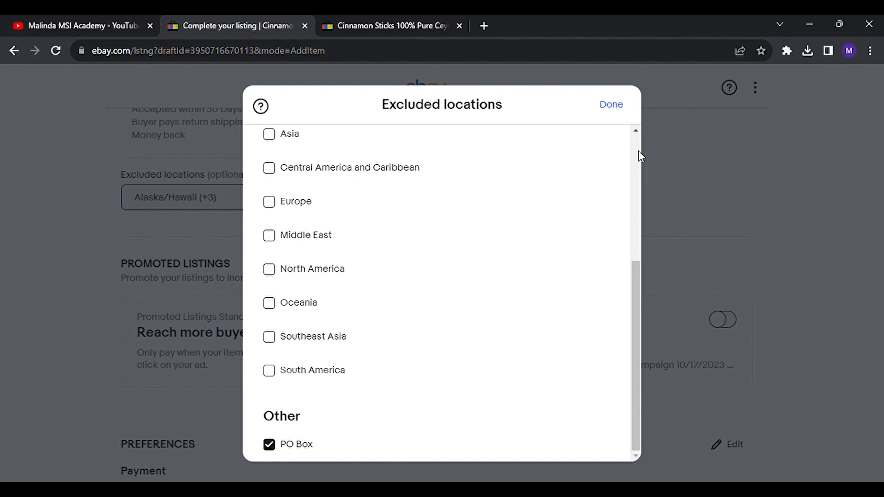
# Step: Leave the excluded locations unchanged and publish the cinnamon sticks listing with List it
pyautogui.click(612, 107)
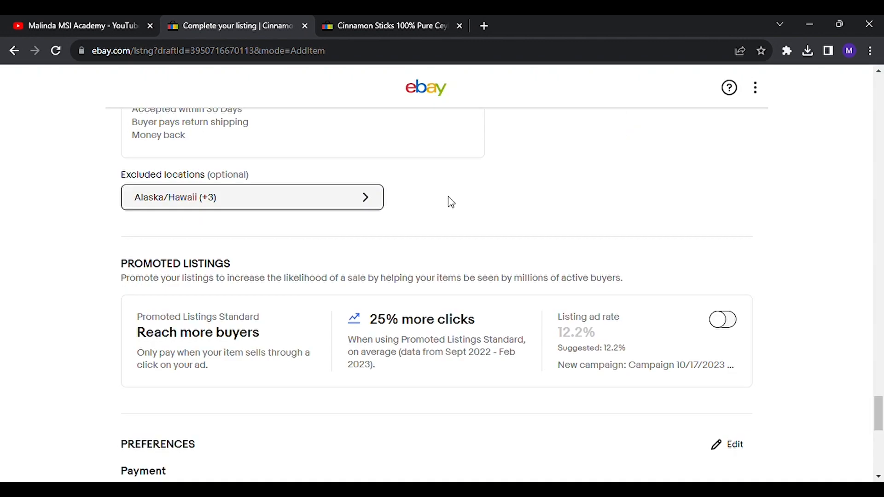
pyautogui.scroll(-2, 451, 202)
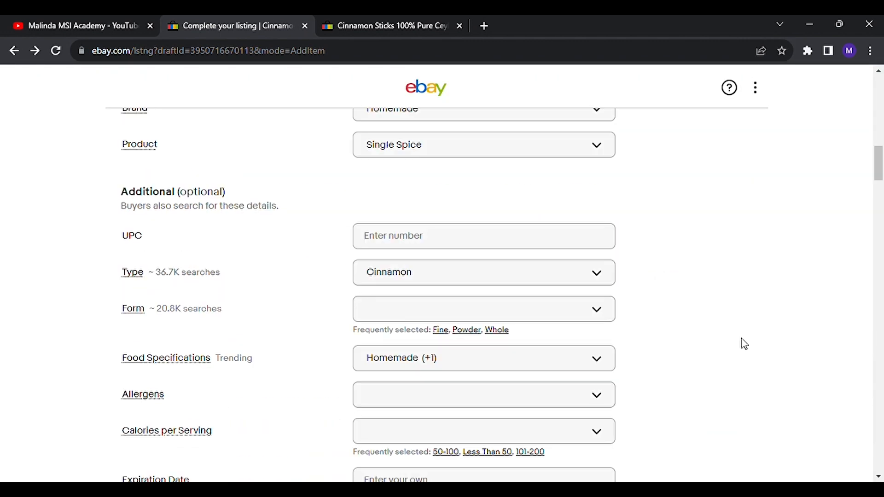
pyautogui.scroll(-9, 745, 344)
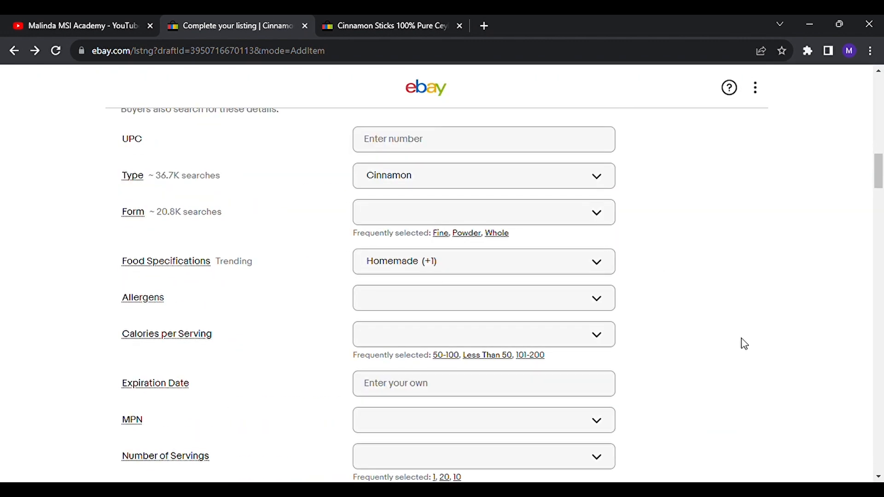
pyautogui.scroll(-20, 745, 344)
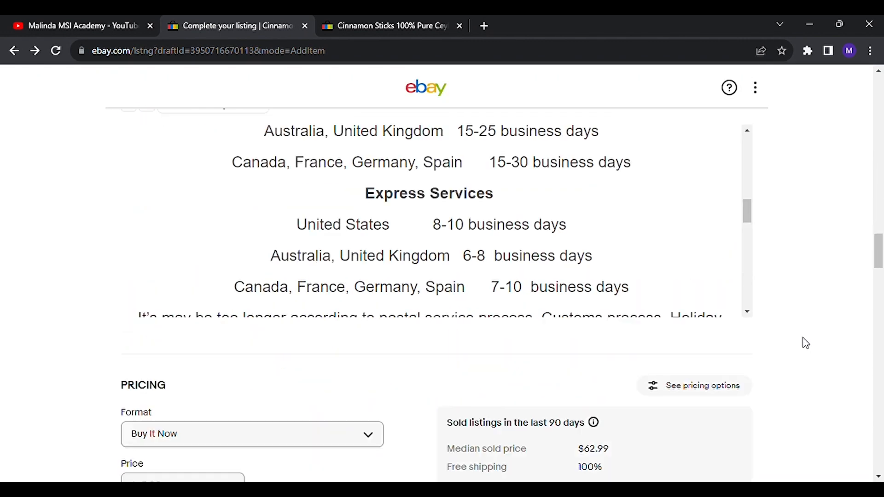
pyautogui.scroll(-20, 803, 344)
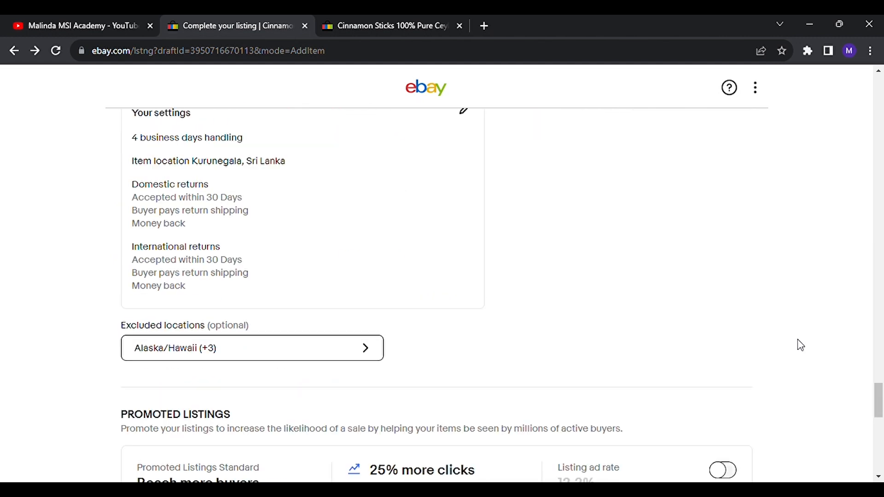
pyautogui.scroll(-5, 801, 346)
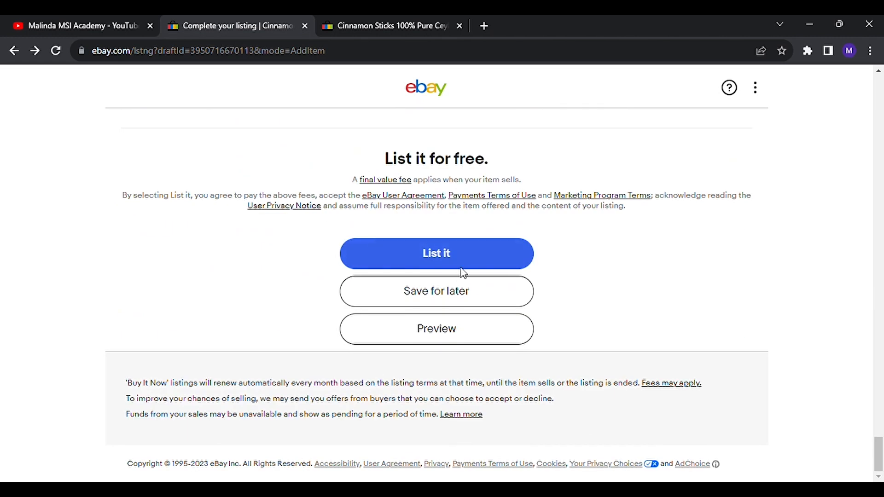
pyautogui.click(459, 264)
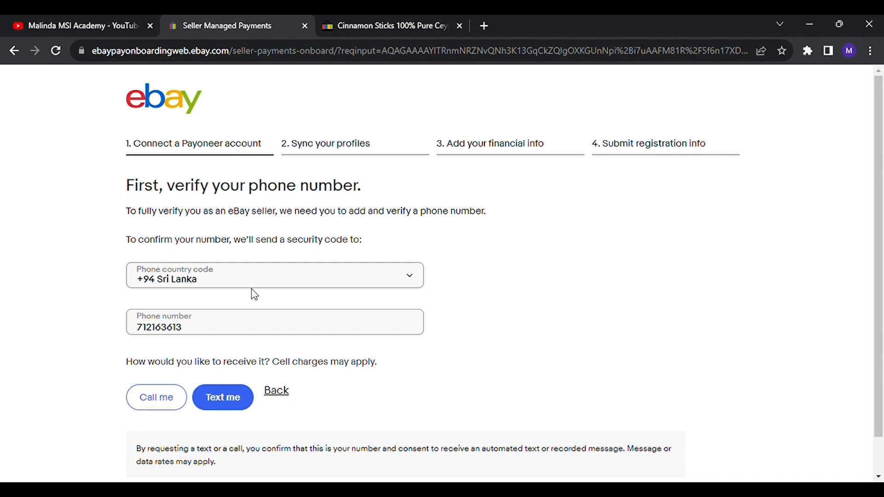
# Step: Replace the verification phone number with the correct one and request a security code by text
pyautogui.moveTo(220, 333); pyautogui.dragTo(139, 329)
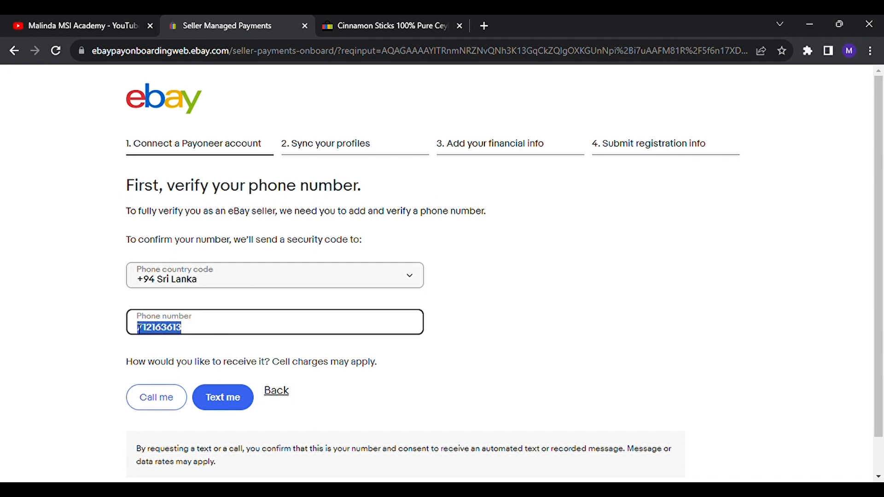
pyautogui.press('BackSpace')
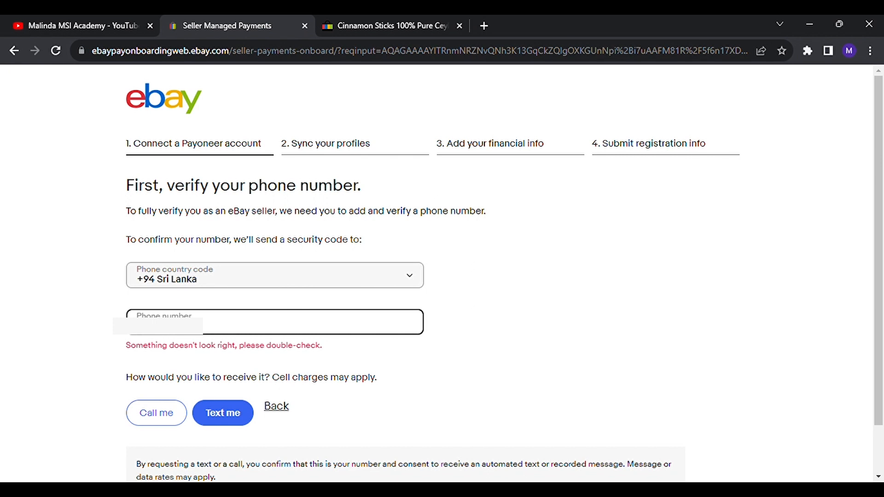
pyautogui.write('0')
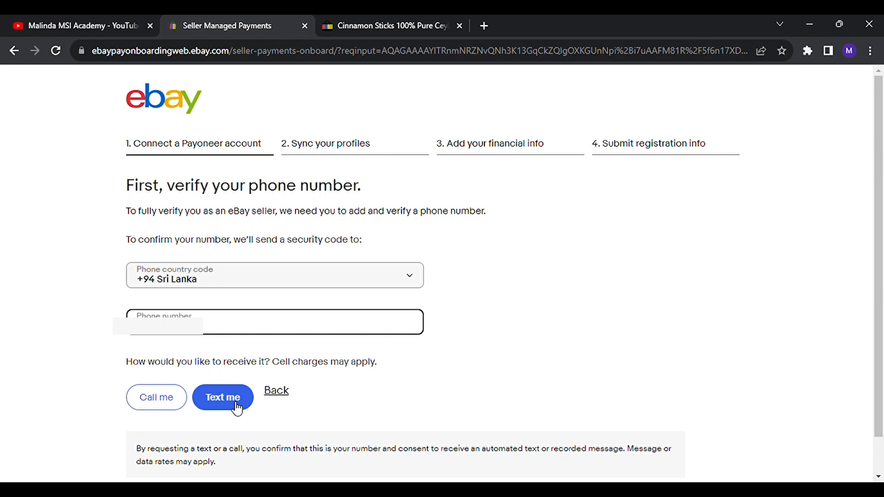
pyautogui.click(237, 407)
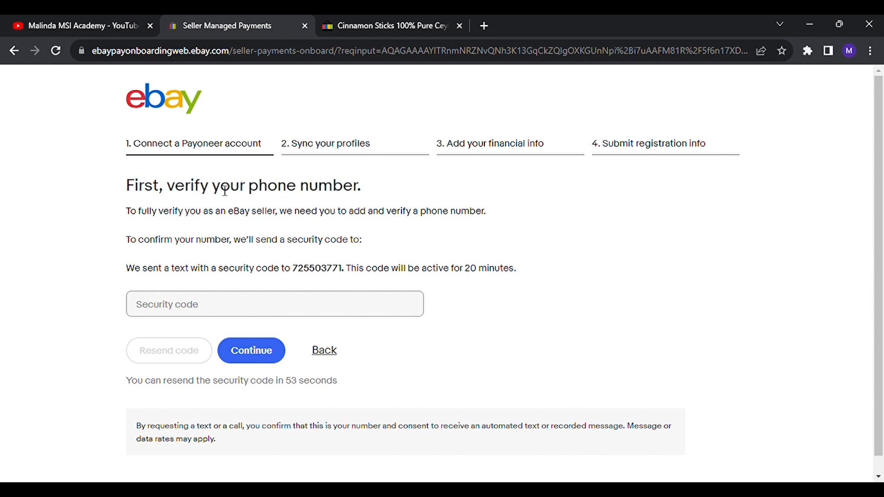
# Step: Enter the security code received by SMS and continue to verify the phone
pyautogui.click(166, 311)
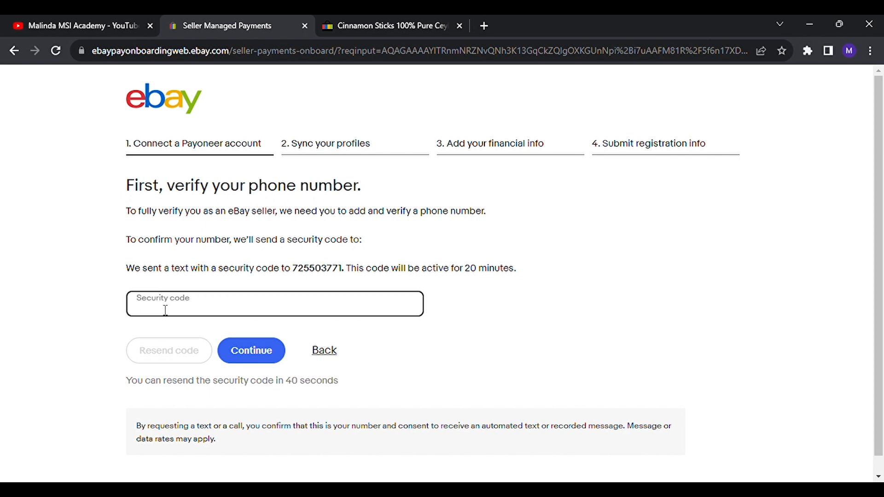
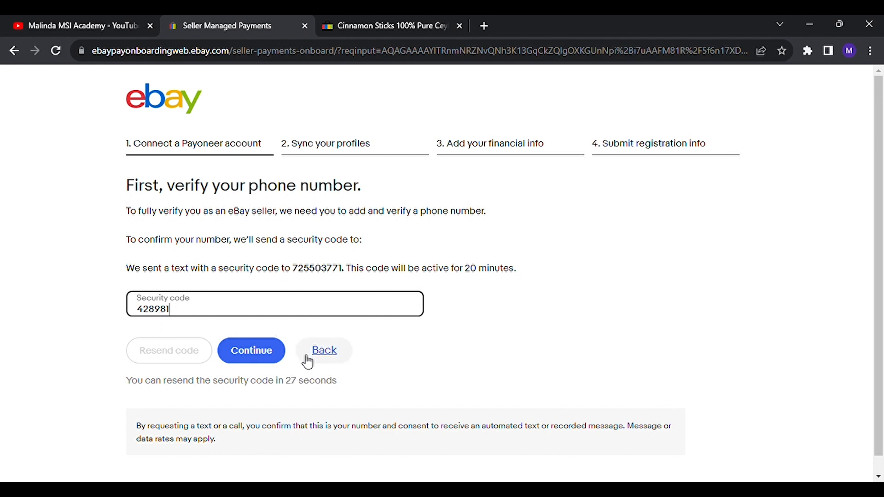
pyautogui.click(258, 358)
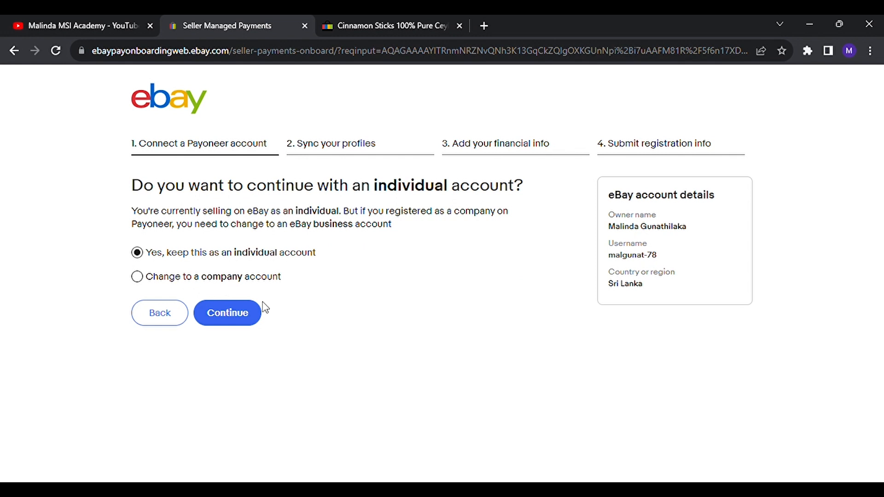
# Step: Keep the account as an individual account and continue
pyautogui.click(241, 317)
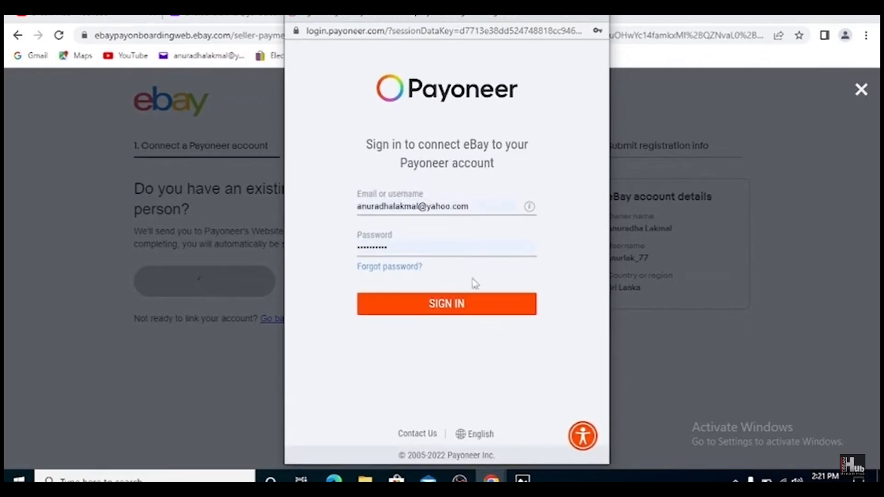
# Step: Sign in to Payoneer and agree to pay eBay selling costs through it
pyautogui.click(491, 314)
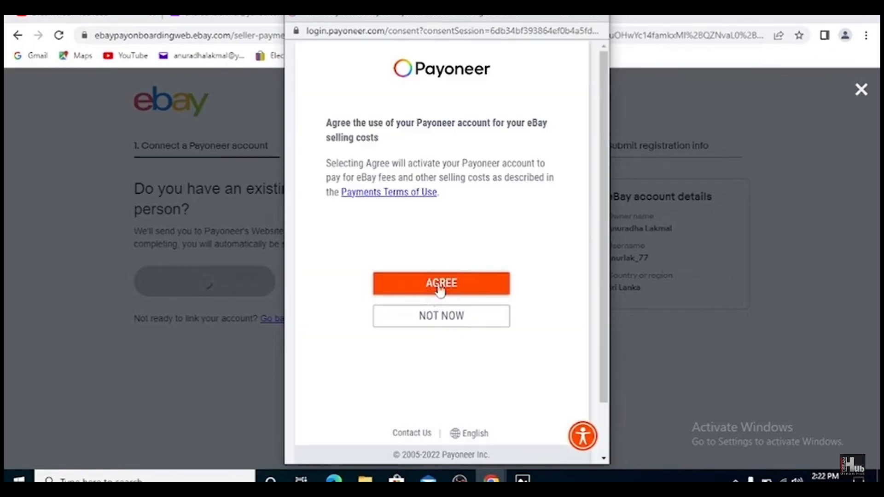
pyautogui.click(489, 289)
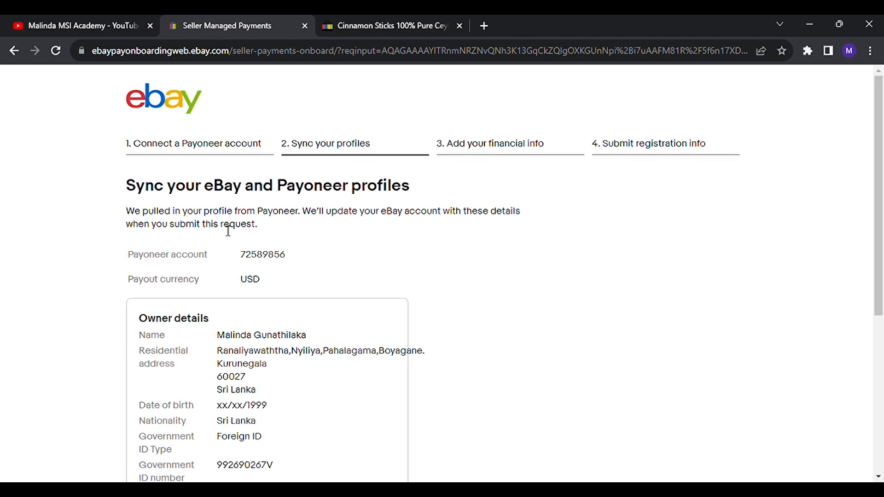
# Step: Review the Owner details synced from Payoneer and confirm them
pyautogui.scroll(-3, 371, 270)
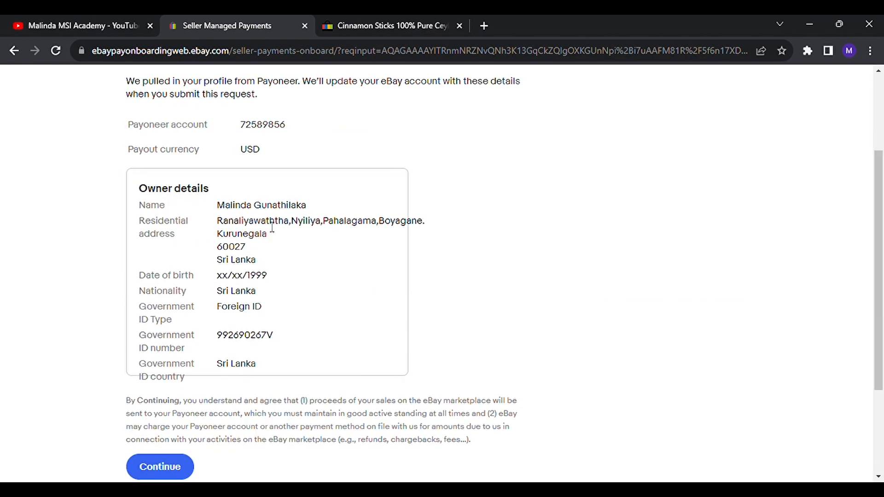
pyautogui.scroll(2, 271, 225)
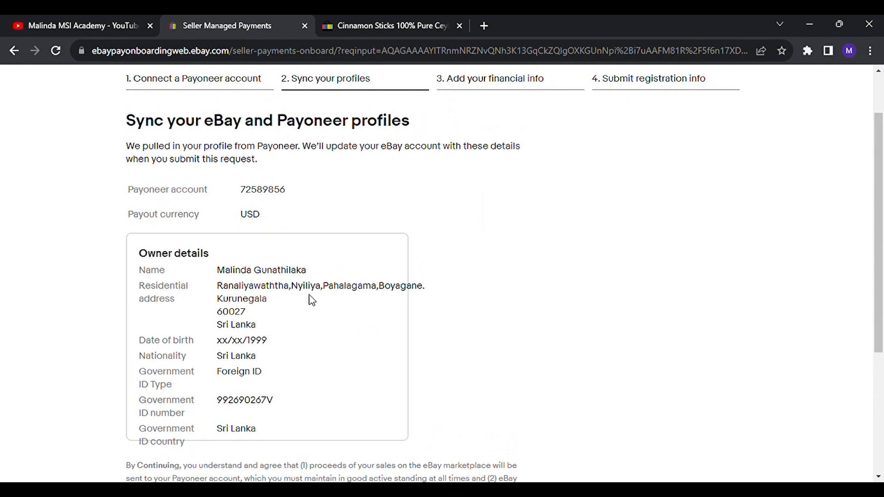
pyautogui.scroll(-4, 271, 314)
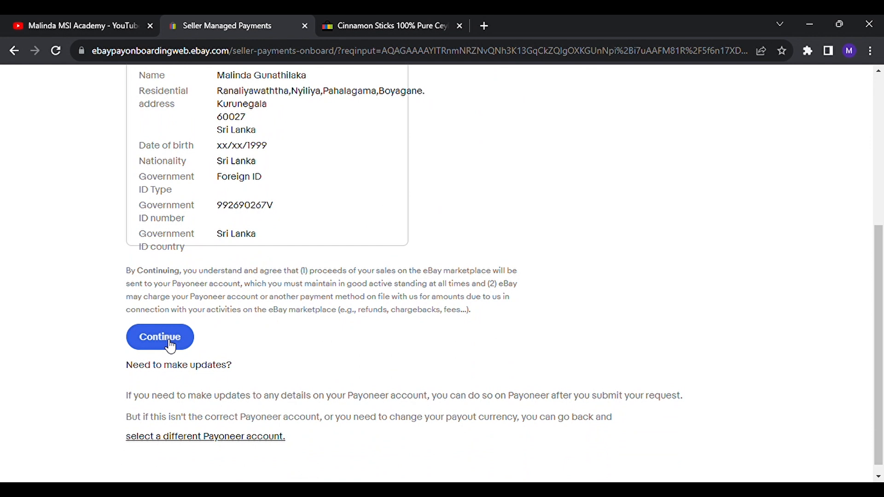
pyautogui.click(160, 338)
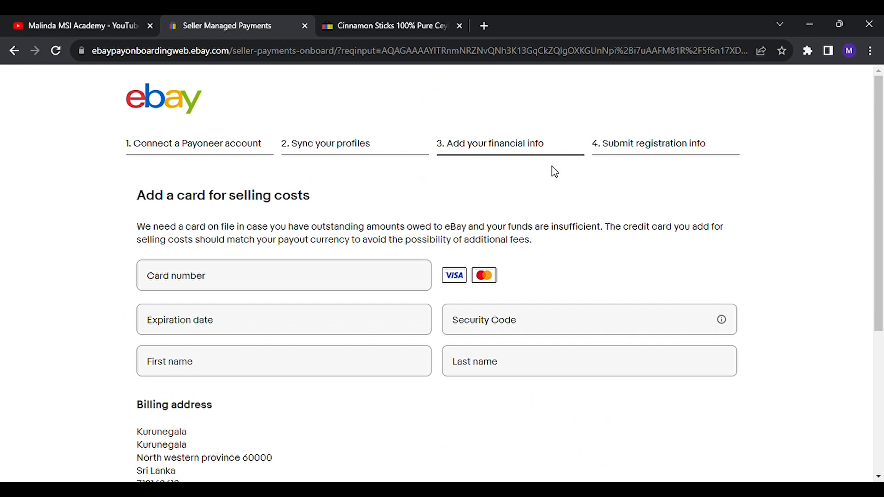
# Step: Enter the Visa card number, 06/27 expiry date and security code for selling costs
pyautogui.scroll(-4, 394, 271)
pyautogui.scroll(4, 349, 276)
pyautogui.click(302, 285)
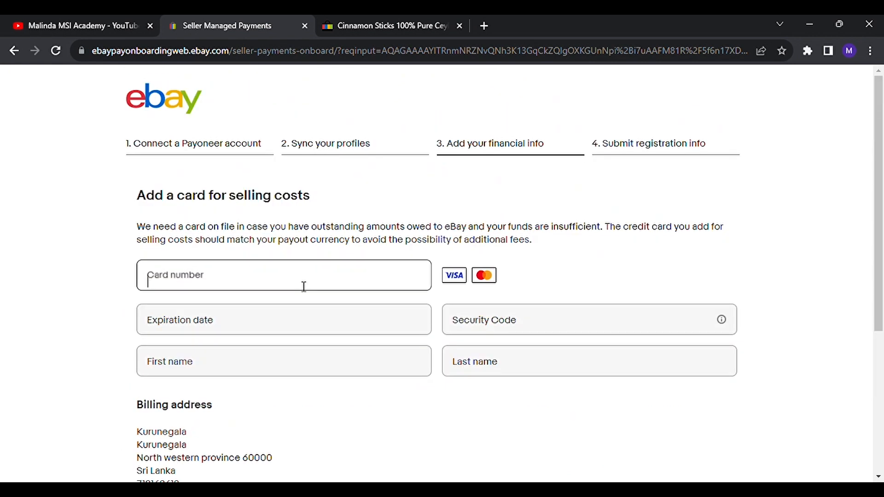
pyautogui.click(280, 318)
pyautogui.click(290, 365)
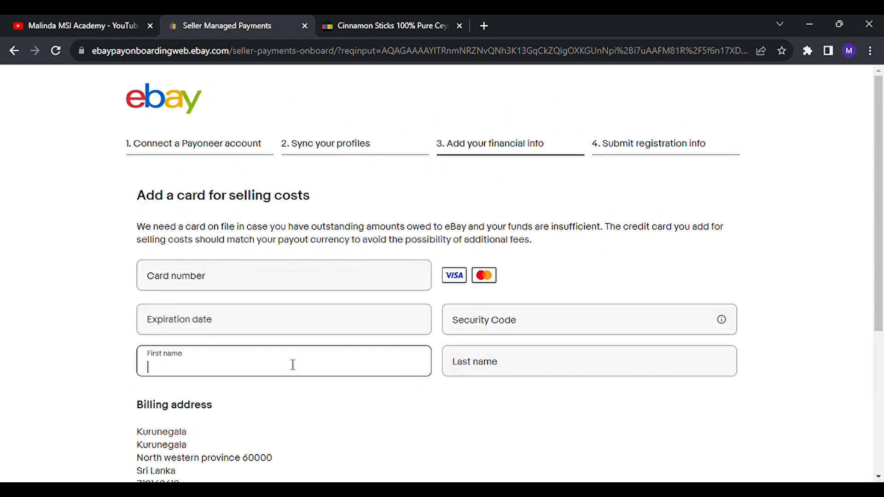
pyautogui.click(325, 287)
pyautogui.click(299, 326)
pyautogui.click(307, 362)
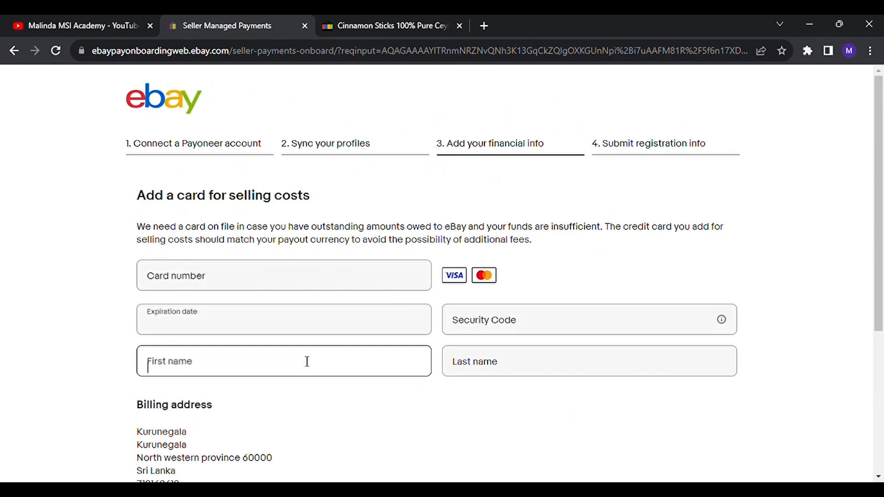
pyautogui.click(322, 327)
pyautogui.click(344, 288)
pyautogui.click(331, 319)
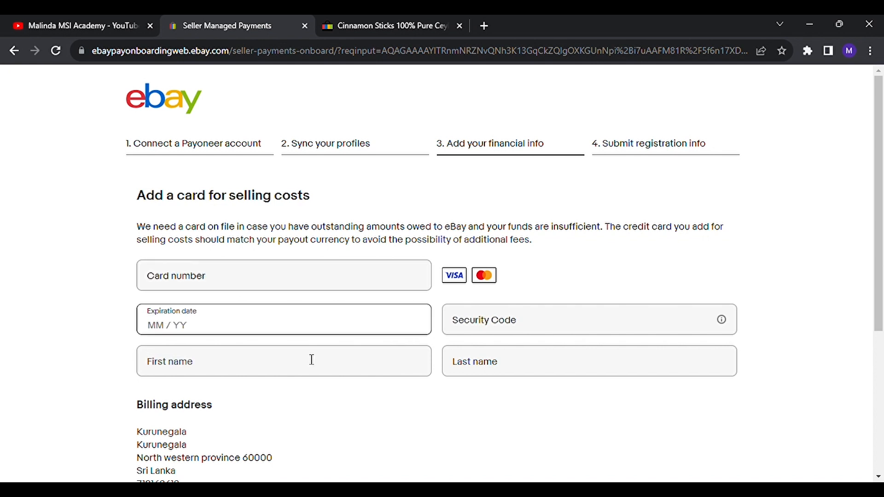
pyautogui.click(309, 364)
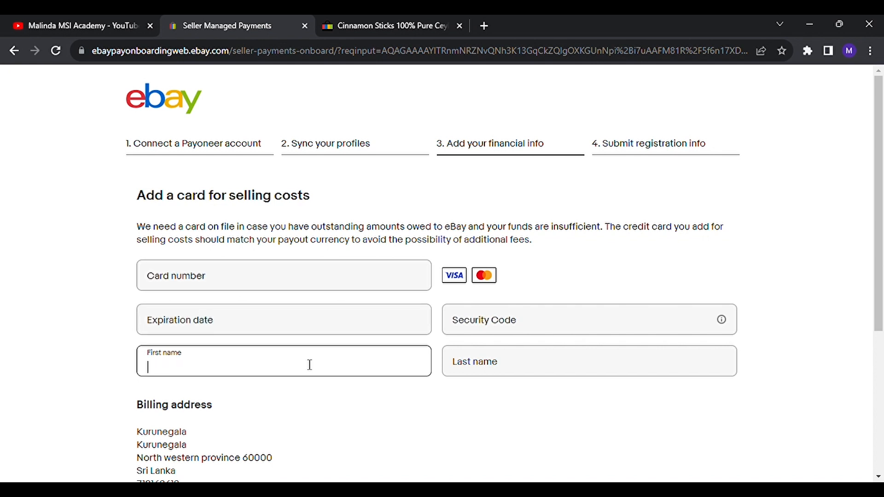
pyautogui.click(302, 328)
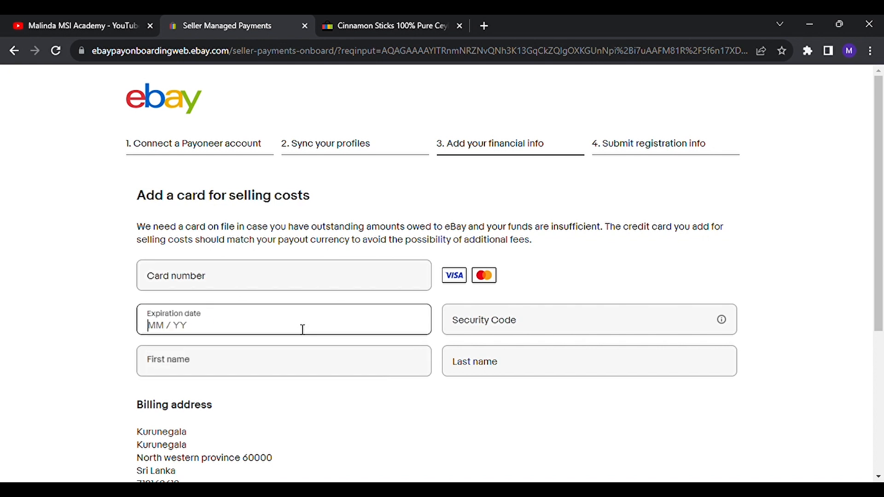
pyautogui.click(298, 290)
pyautogui.click(300, 322)
pyautogui.click(302, 361)
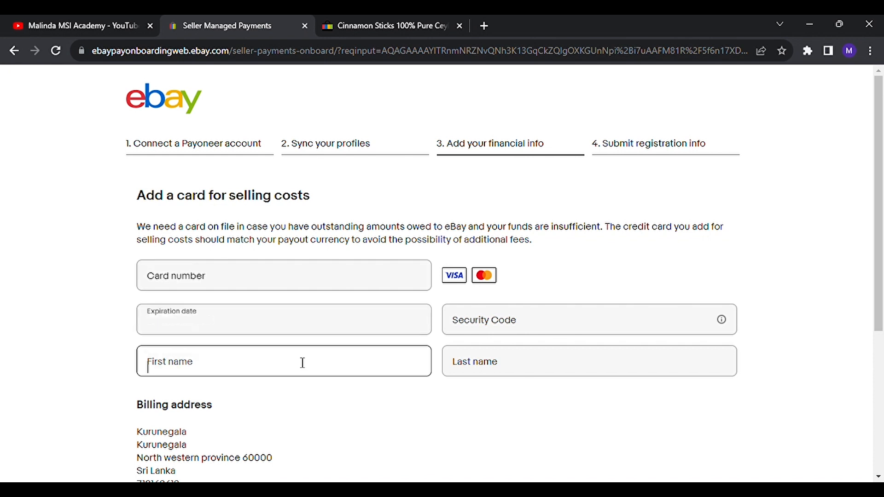
pyautogui.click(304, 282)
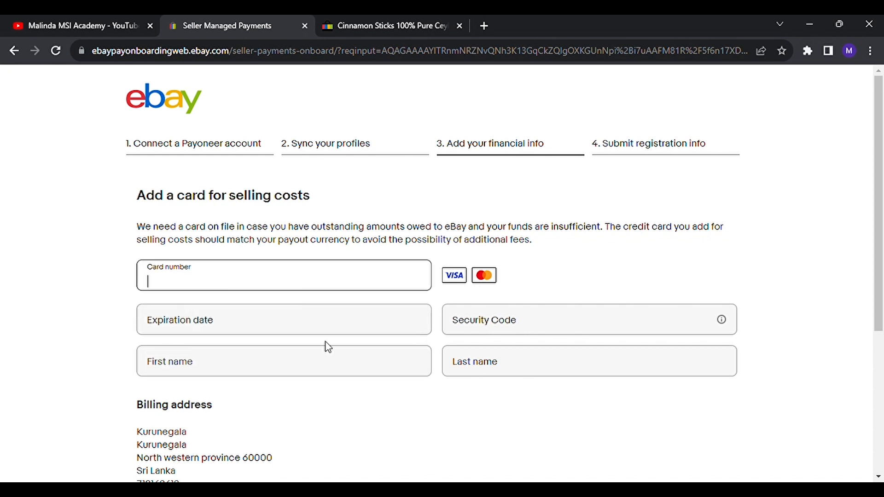
# Step: Fill in the cardholder's first and last name and submit the card details
pyautogui.click(331, 361)
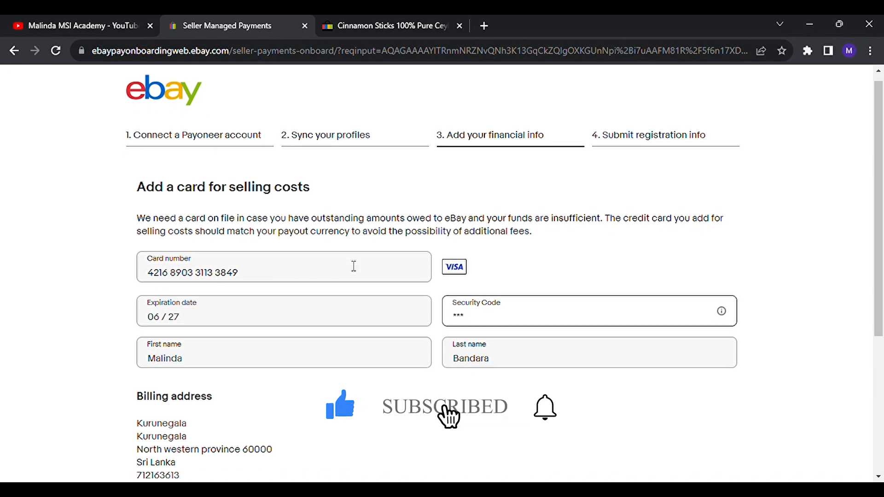
pyautogui.scroll(-4, 354, 266)
pyautogui.scroll(-1, 354, 266)
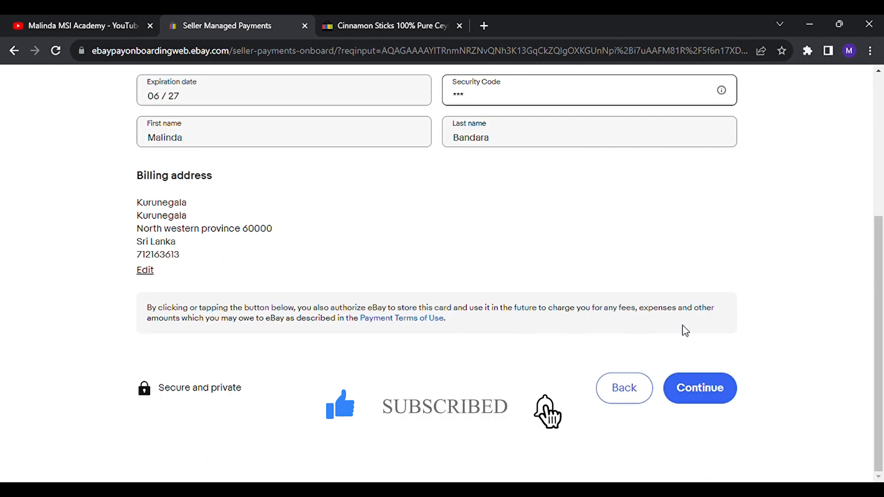
pyautogui.click(701, 396)
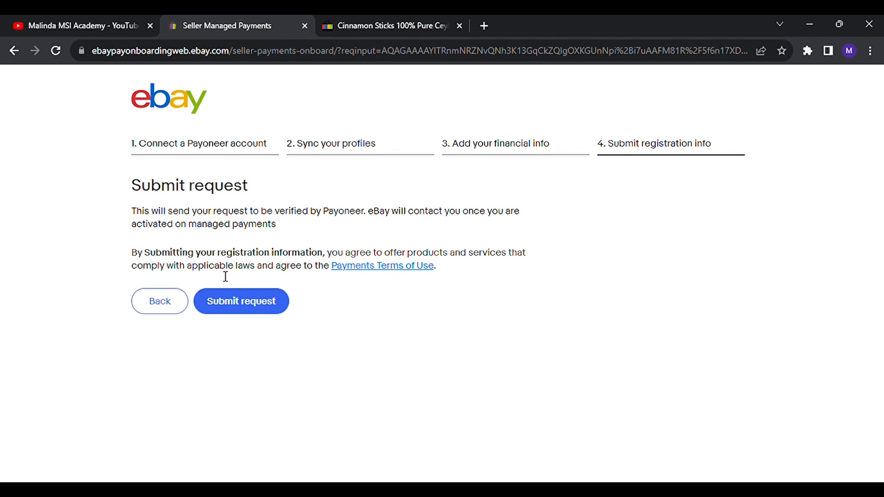
# Step: Submit the managed payments request, then open My eBay Selling from the Cinnamon Sticks tab
pyautogui.click(257, 306)
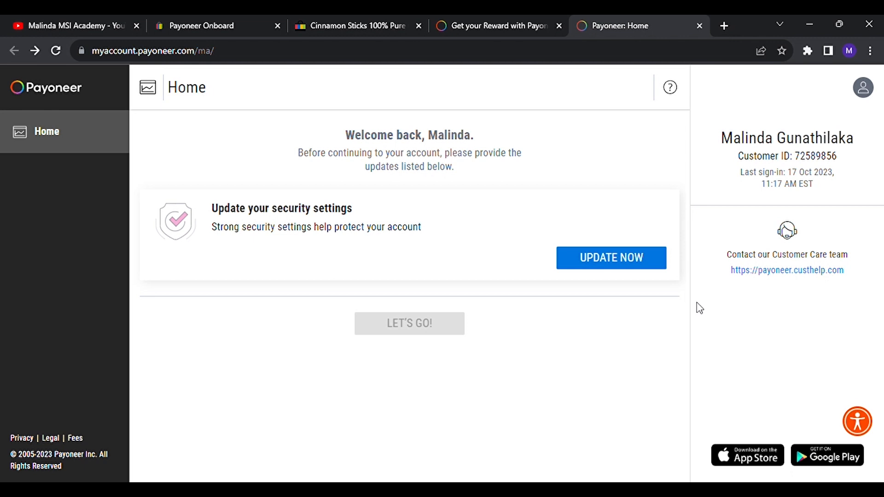
pyautogui.click(364, 19)
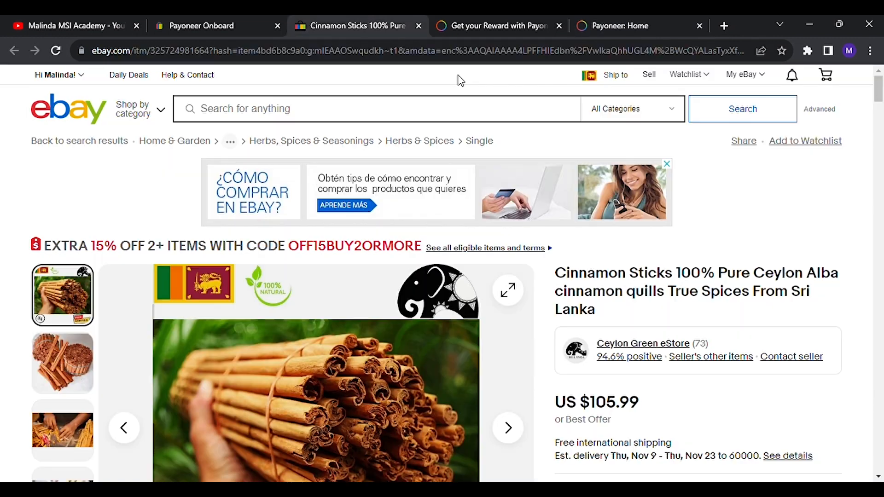
pyautogui.click(745, 75)
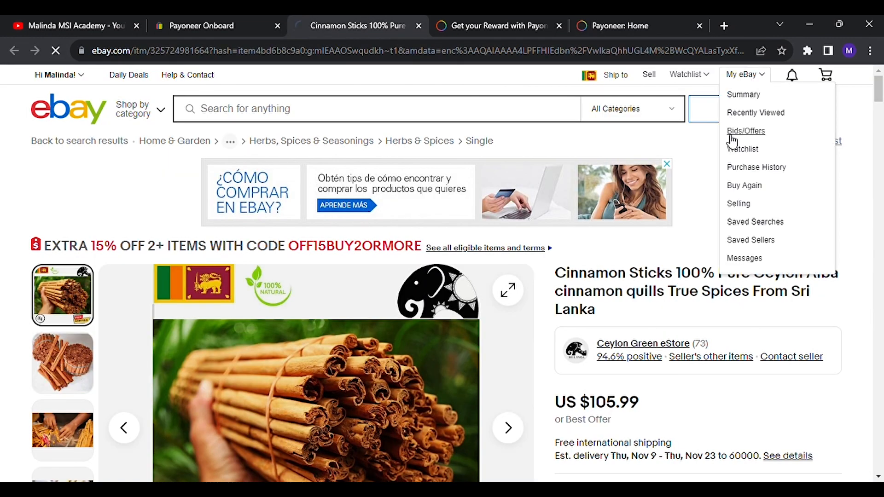
pyautogui.click(735, 204)
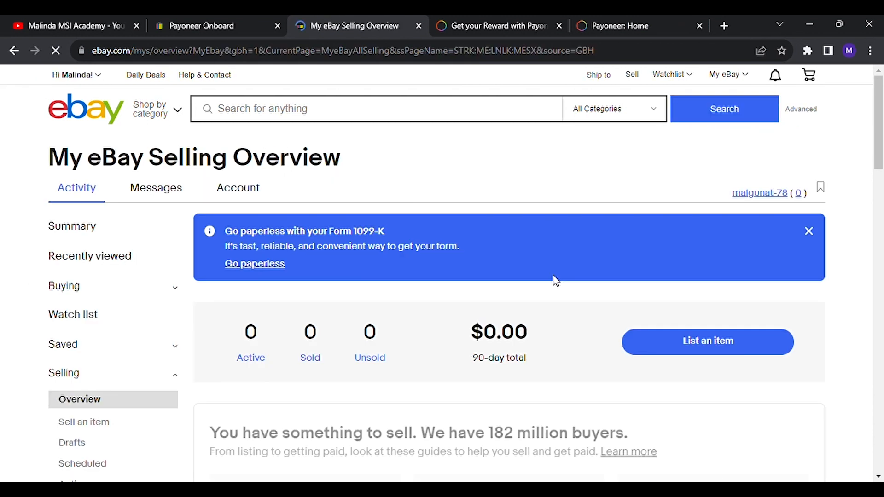